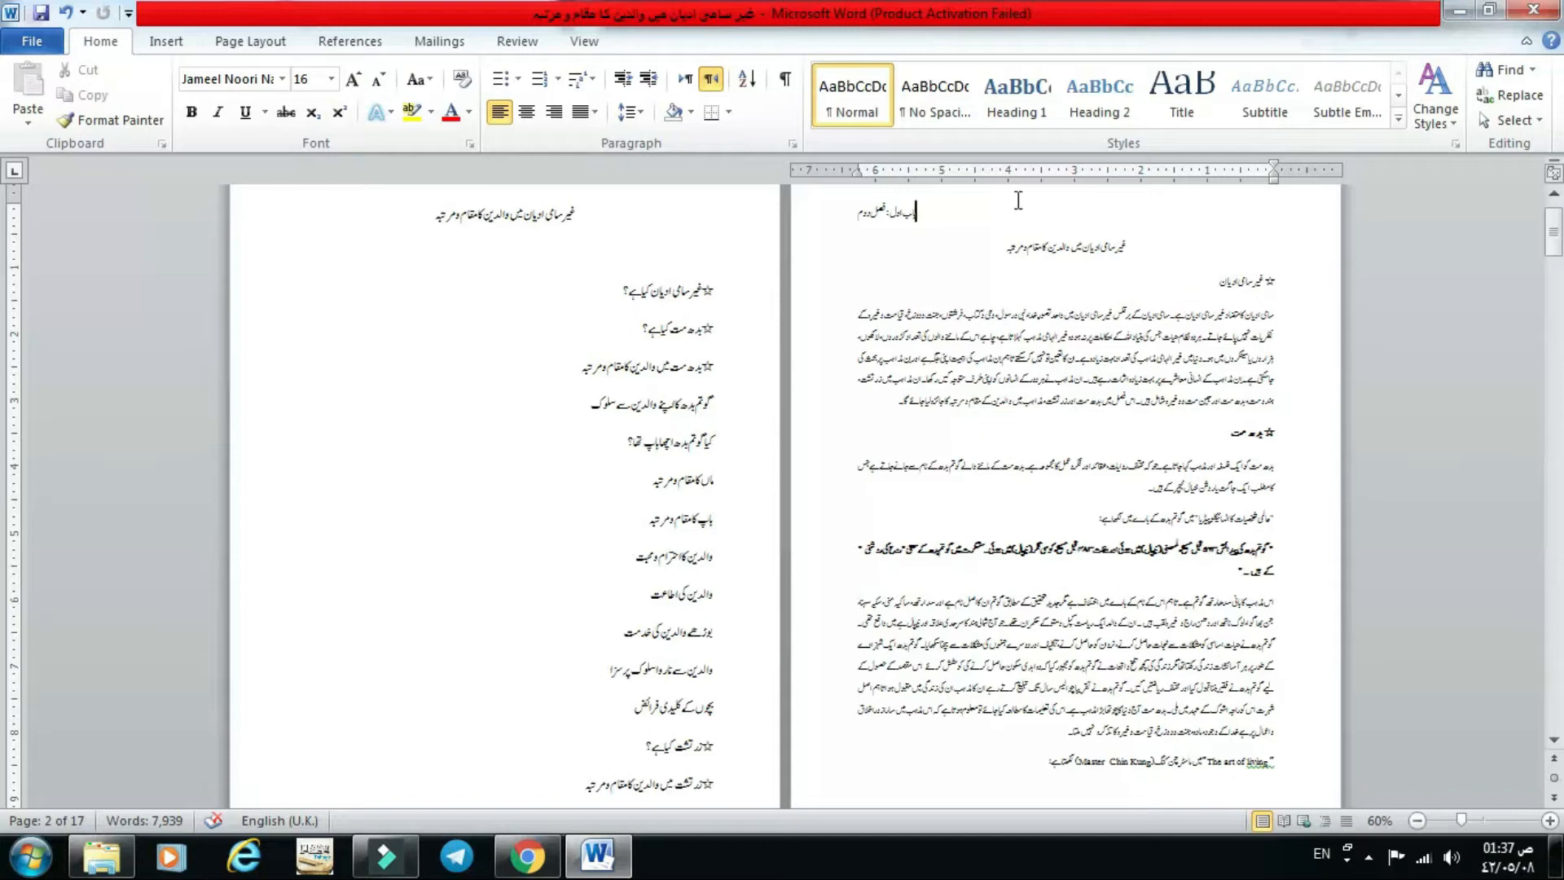
Insert page numbers at the bottom of the pages using the Plain Number 3 style
click(169, 42)
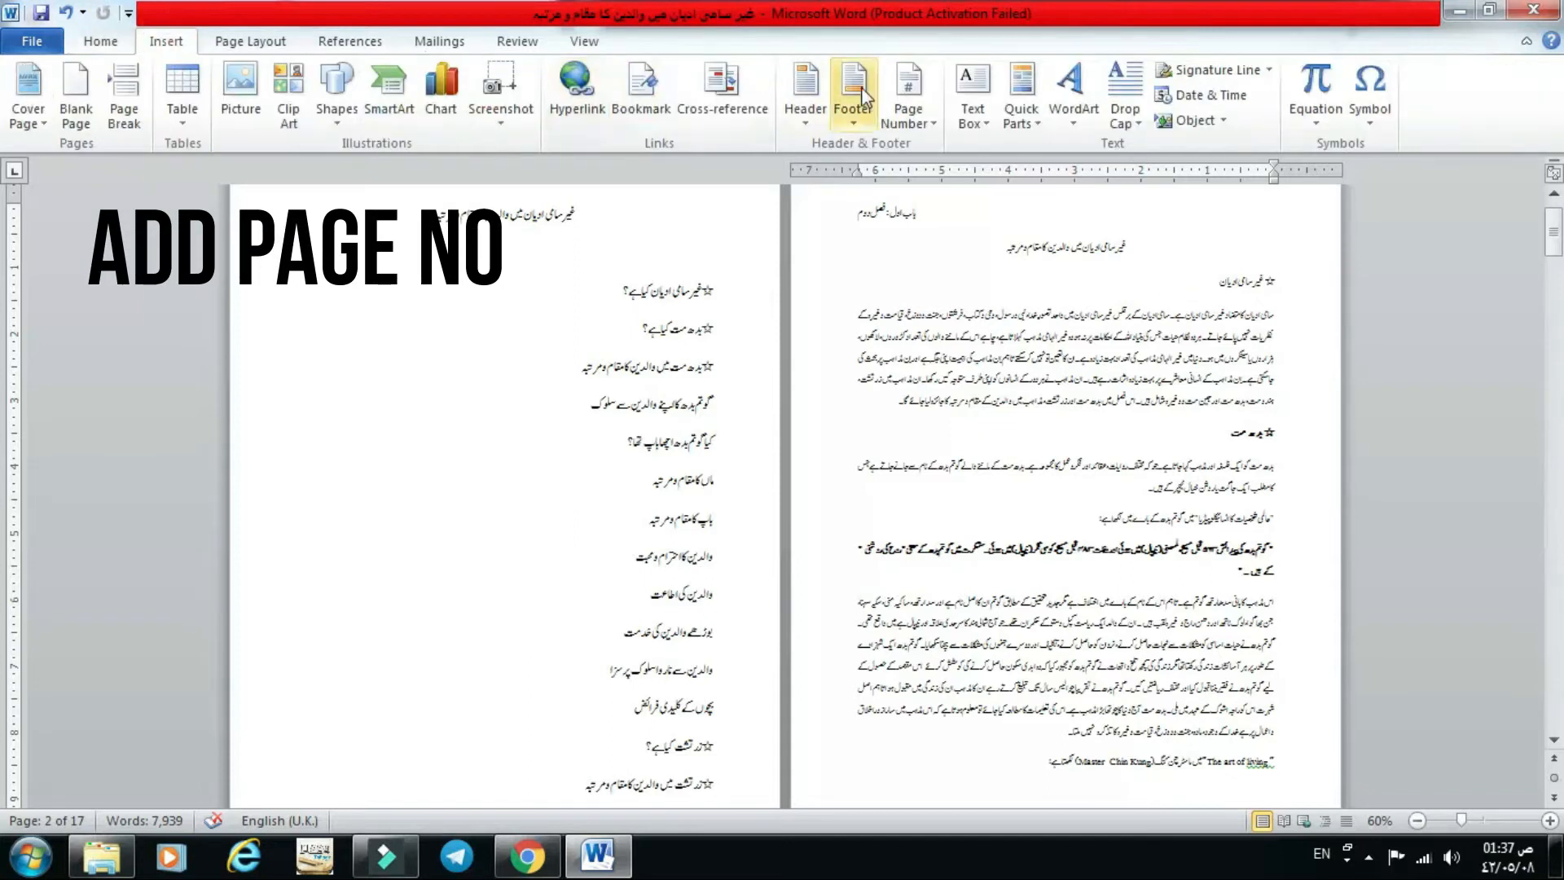
click(937, 128)
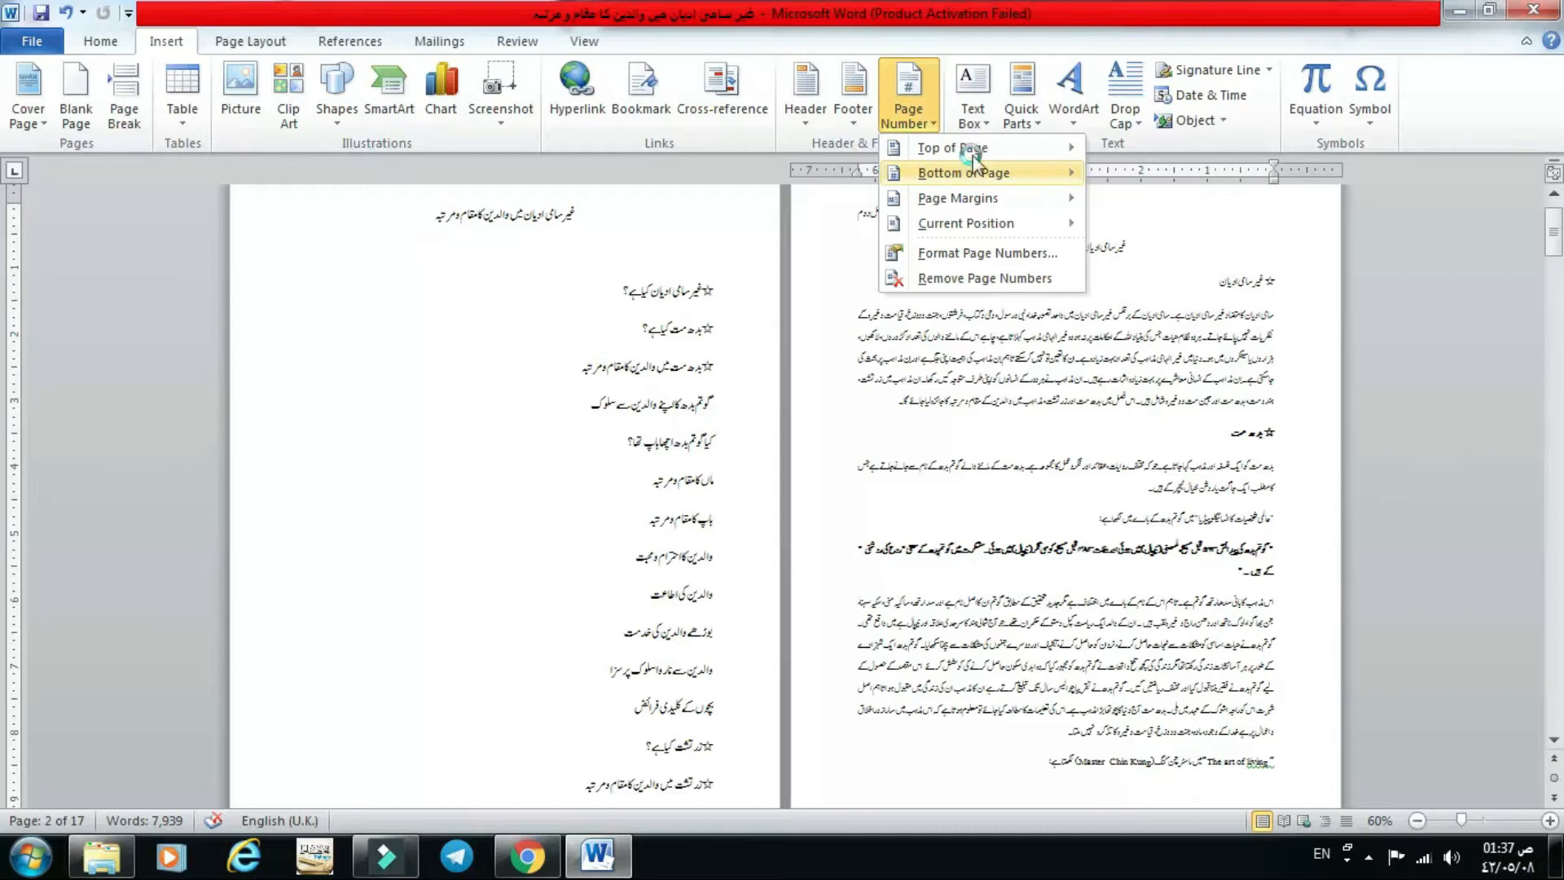
mouse_move(997, 175)
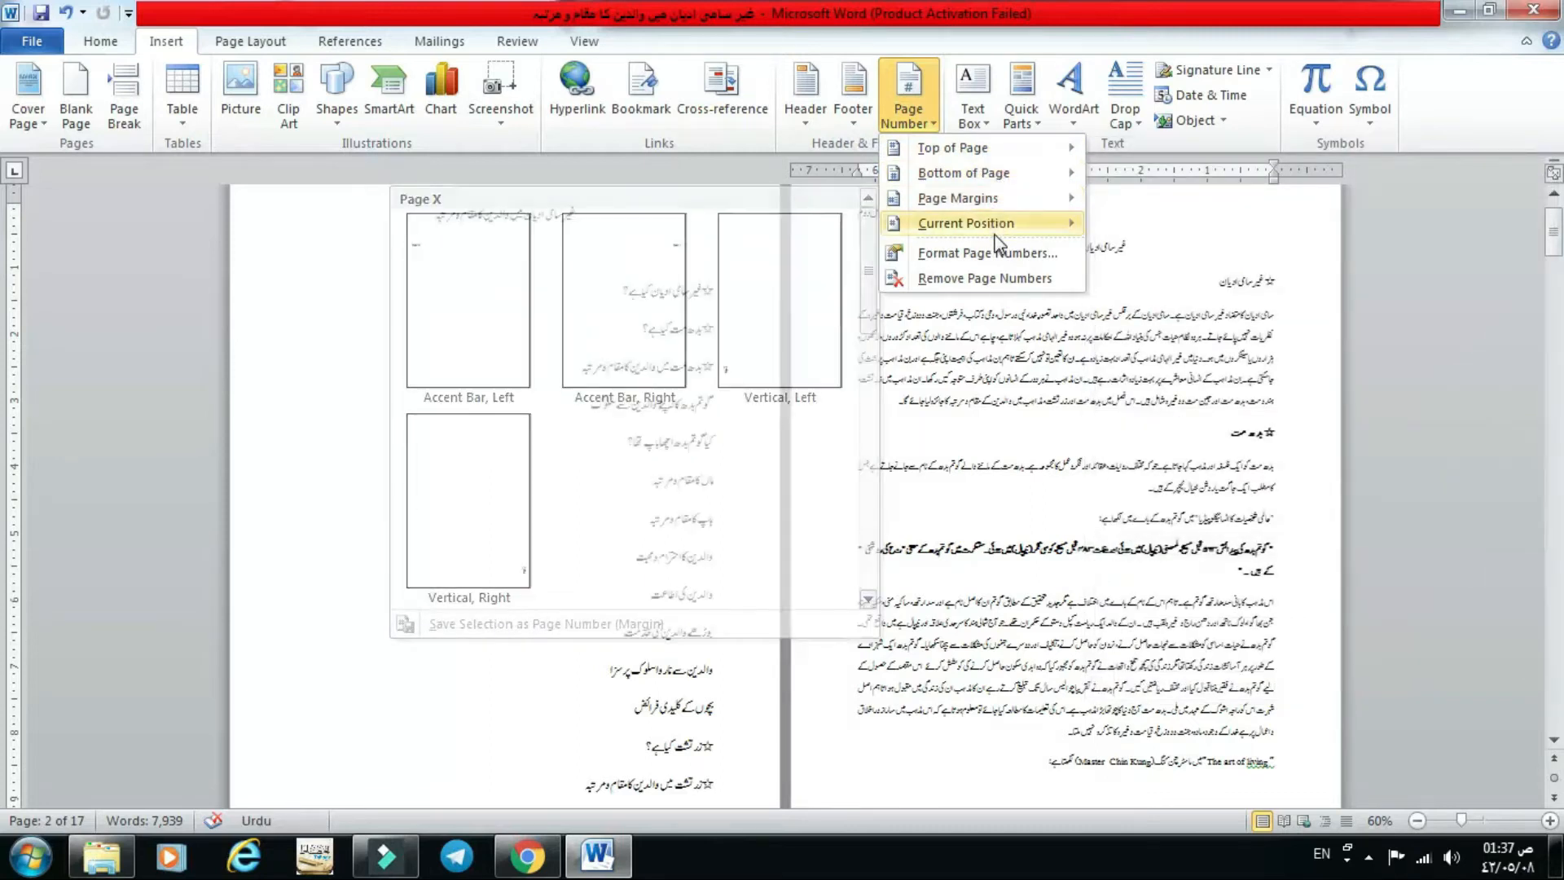
mouse_move(995, 232)
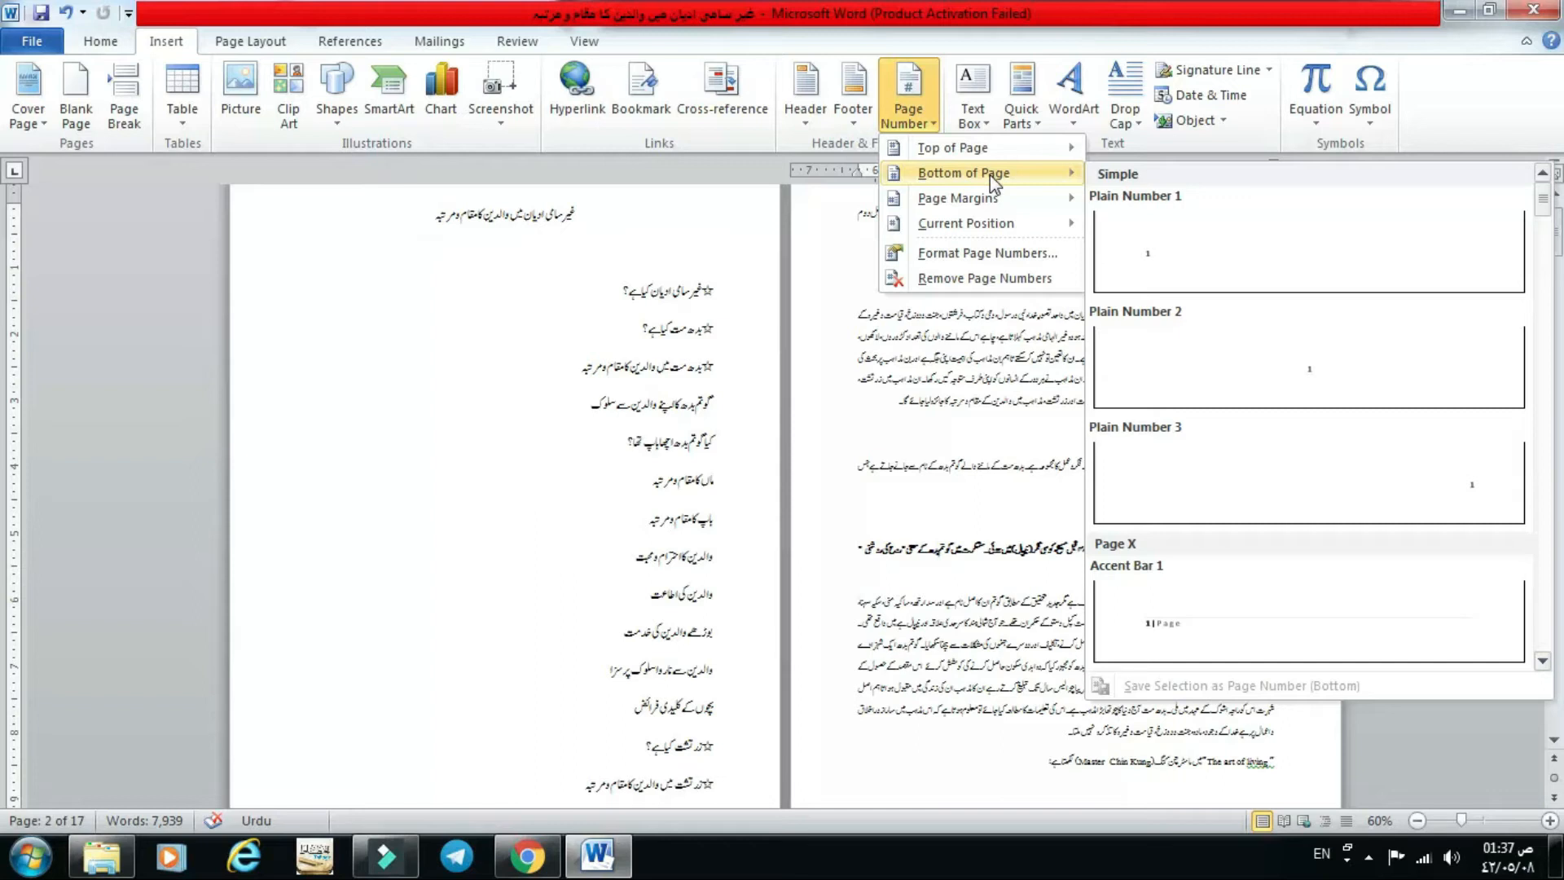
click(1544, 661)
click(1544, 661)
click(1543, 661)
click(1544, 661)
click(1543, 661)
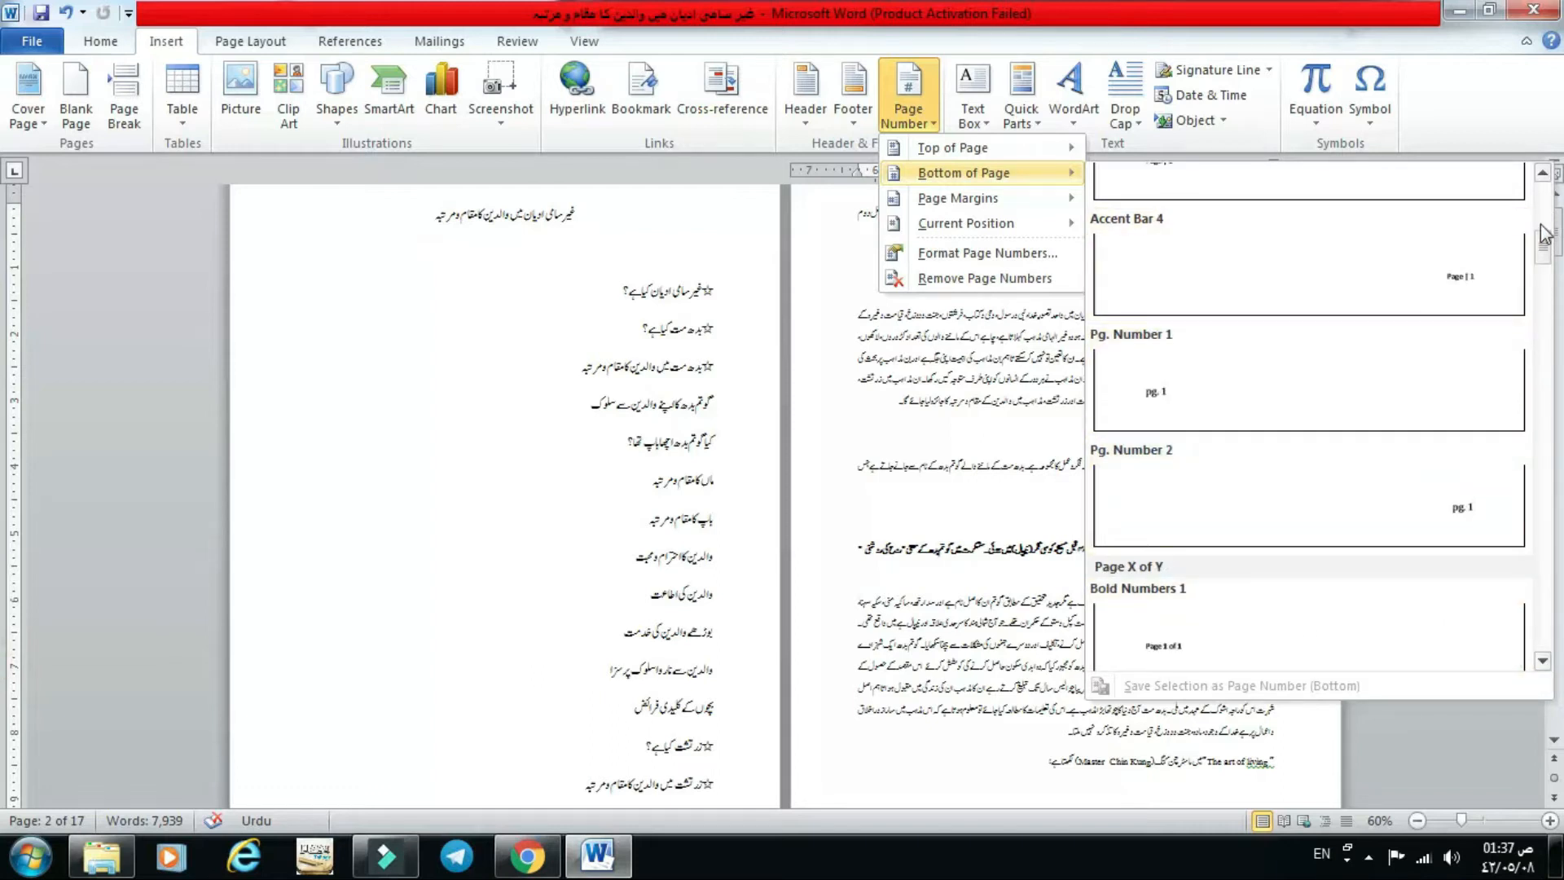
click(1542, 174)
click(1541, 174)
click(1542, 174)
click(1542, 174)
click(1542, 175)
click(1541, 174)
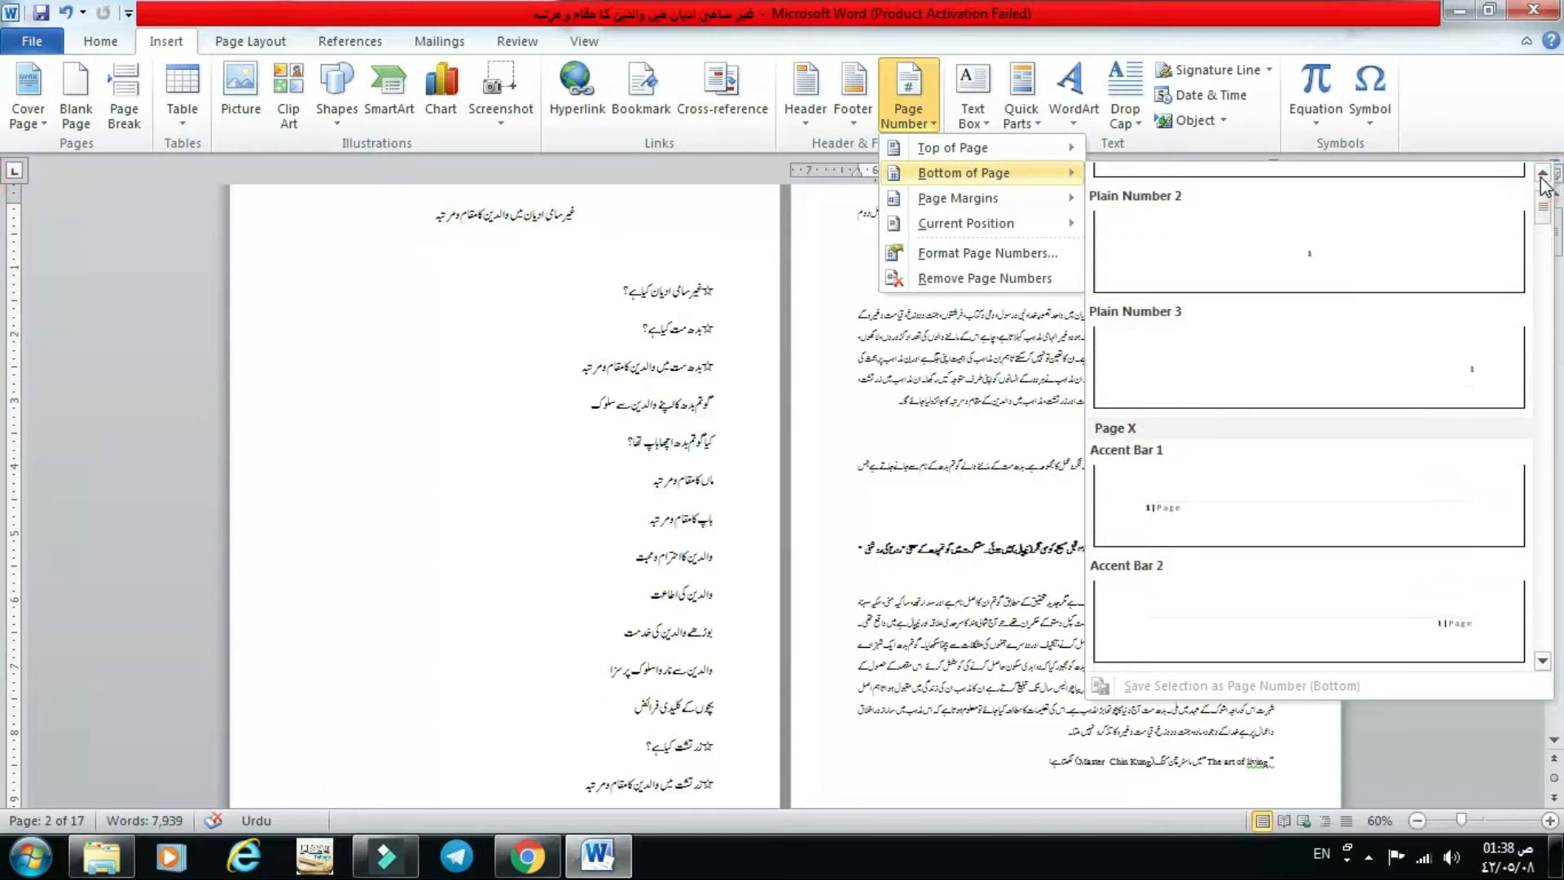
click(1468, 380)
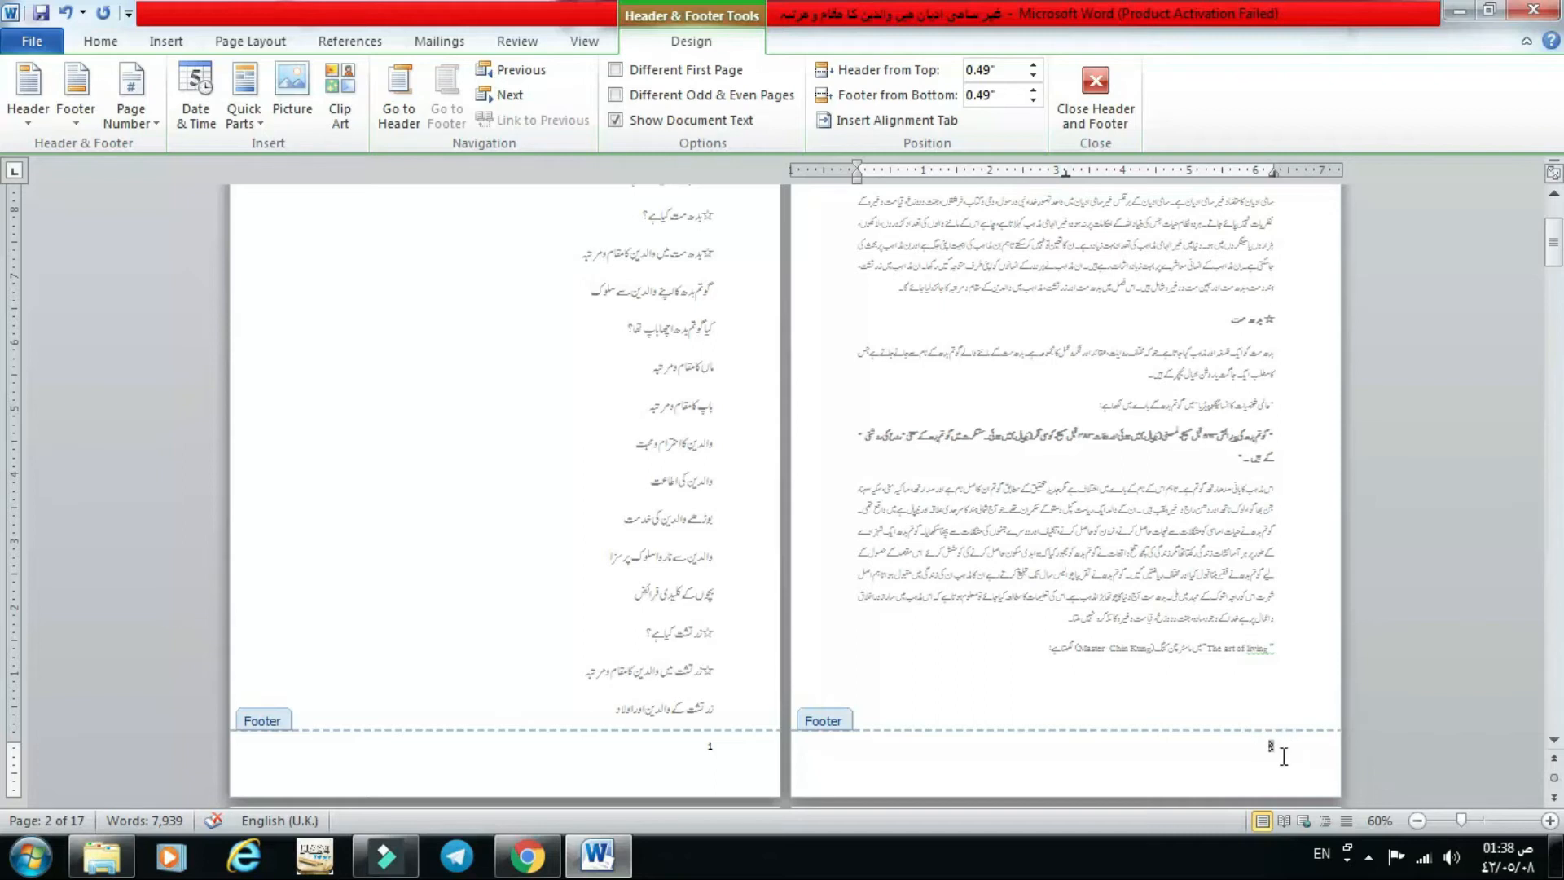
Open the format settings for the footer page number and review the available number formats
double_click(1281, 749)
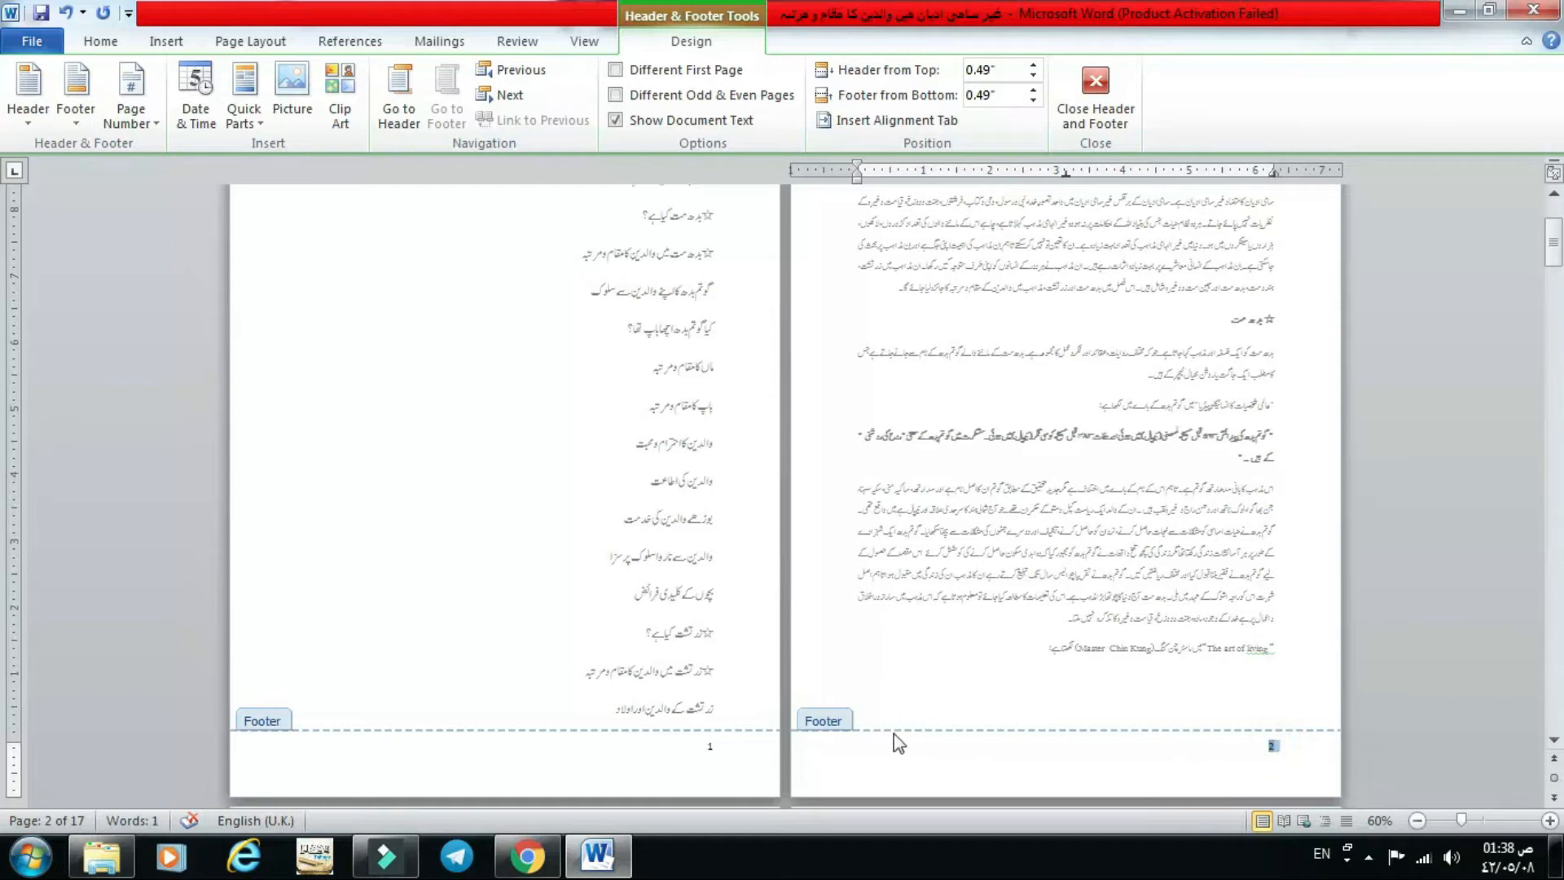
right_click(826, 721)
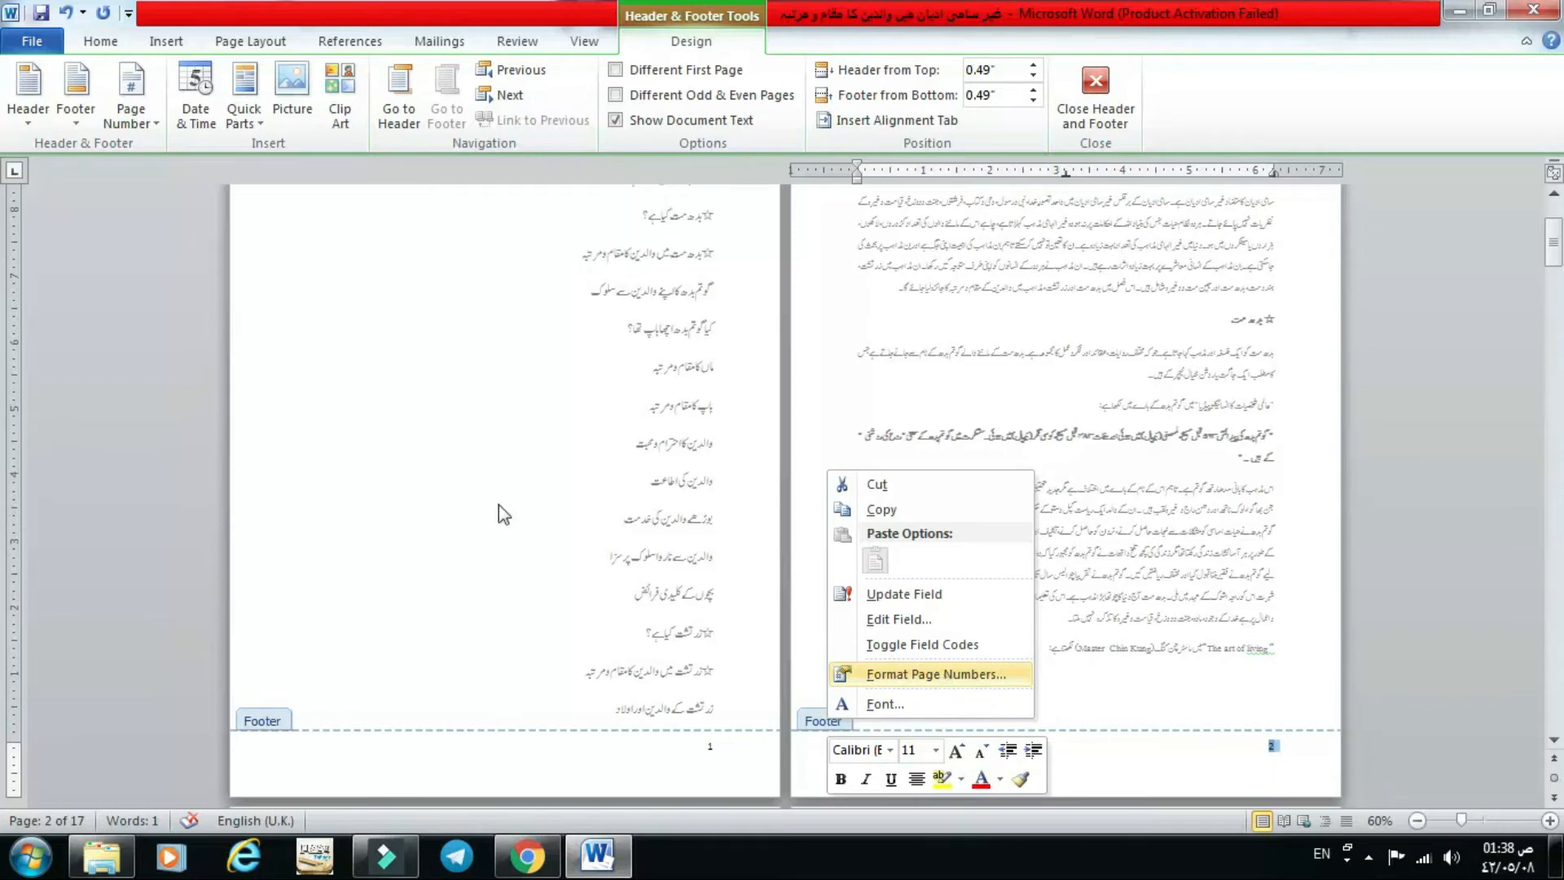
click(156, 50)
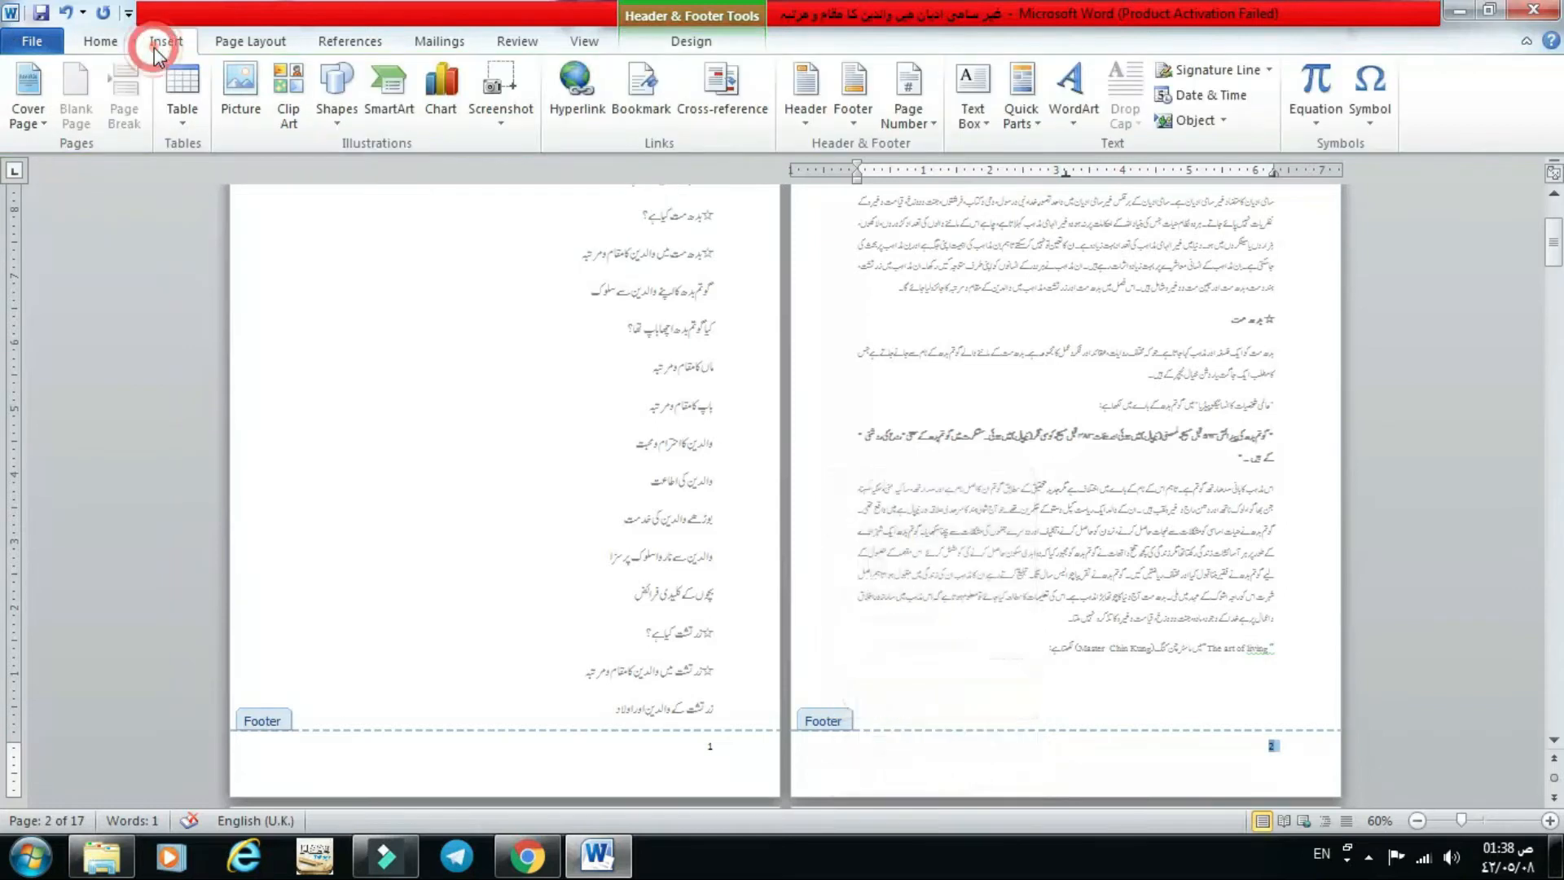
click(910, 114)
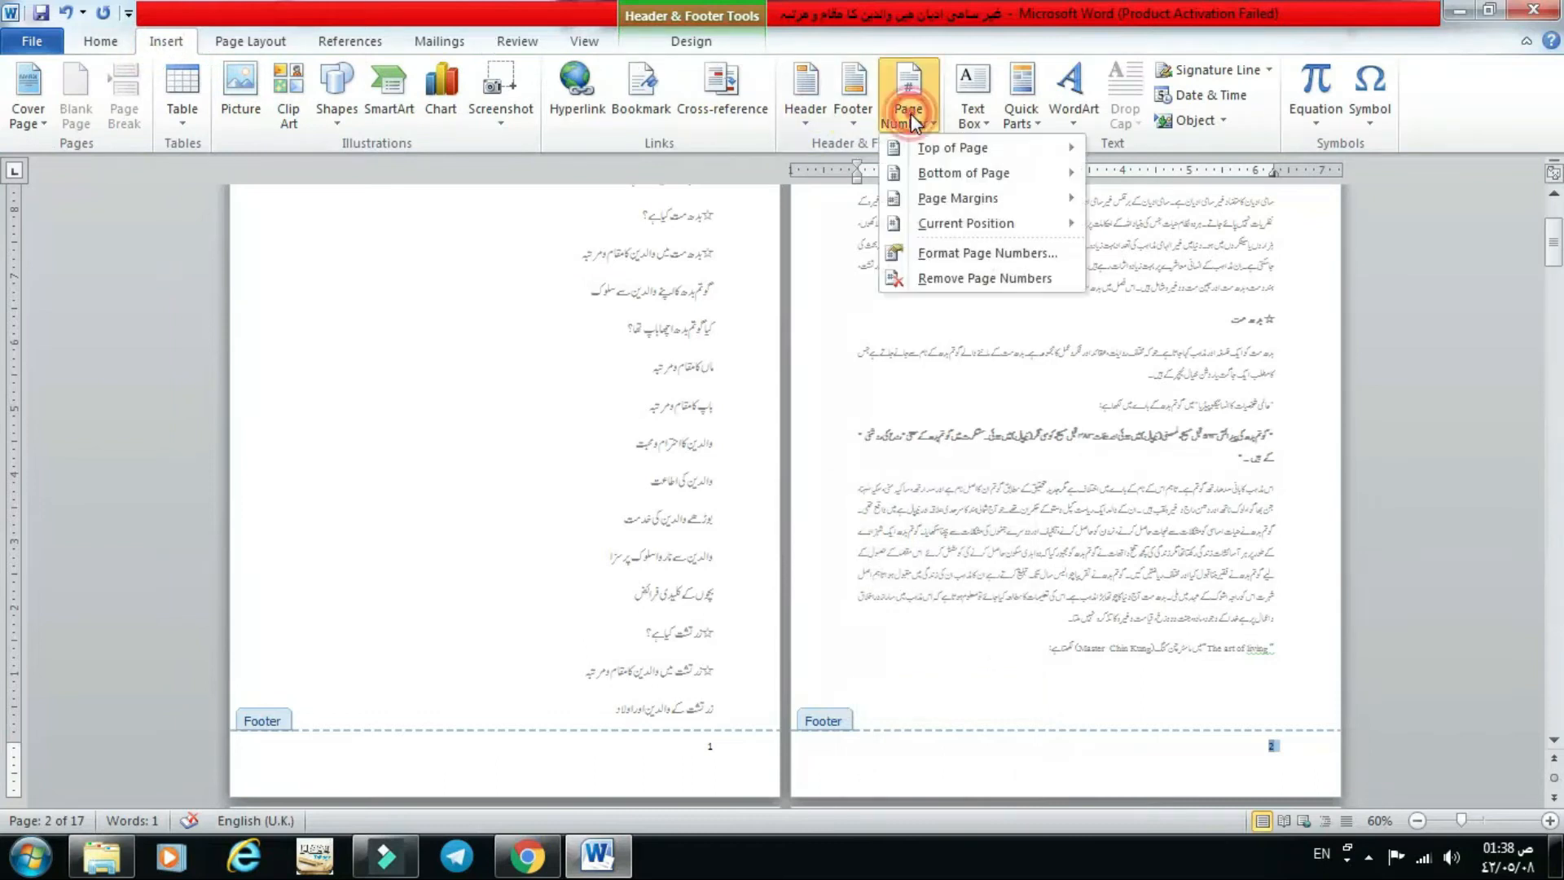
click(974, 254)
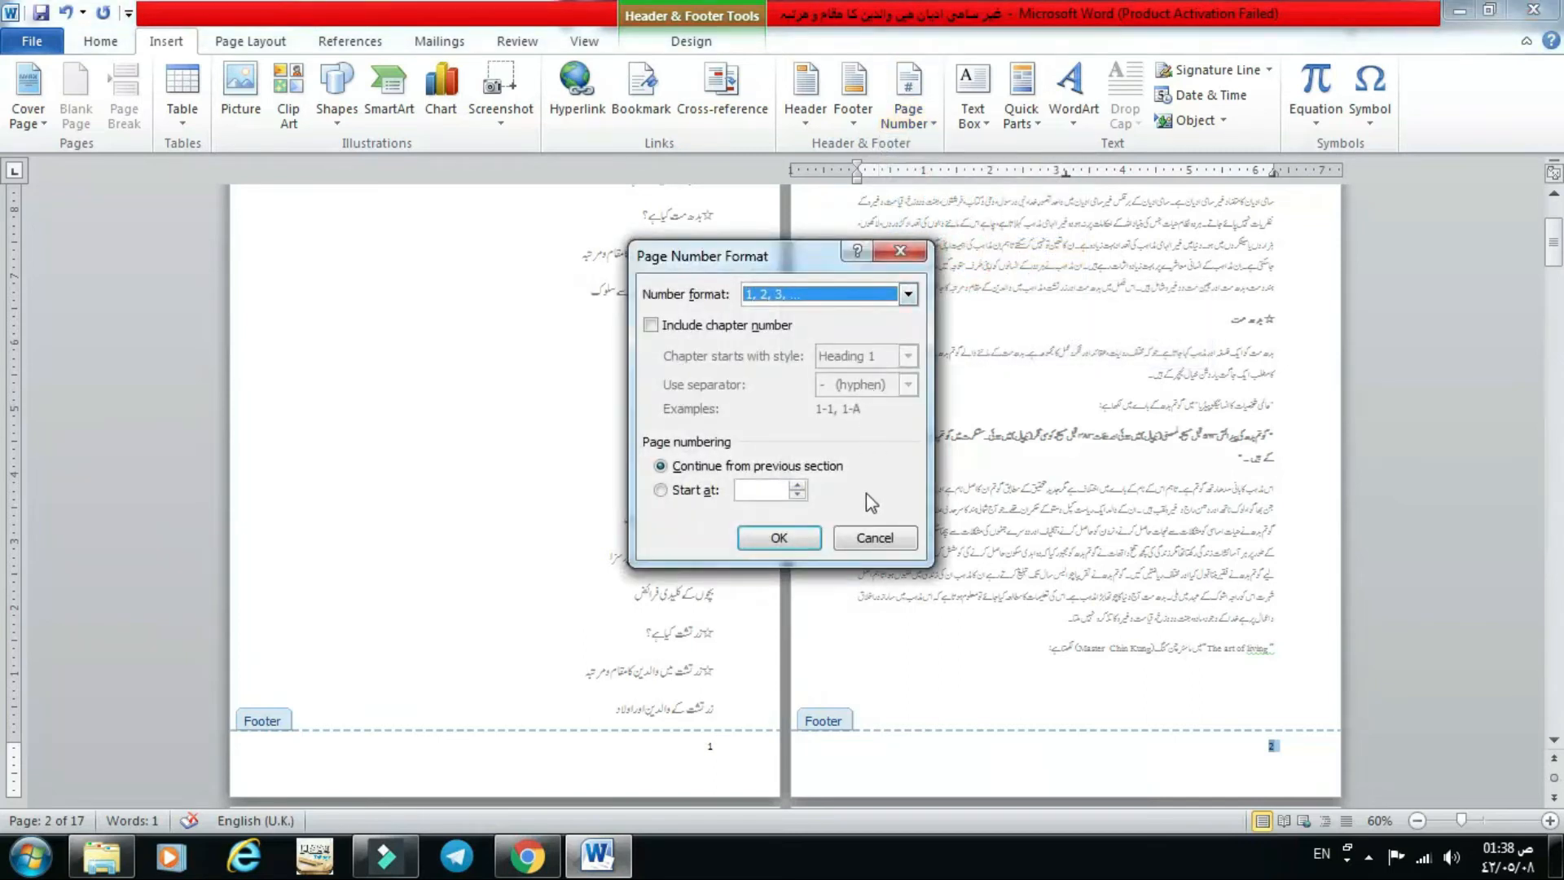
click(908, 295)
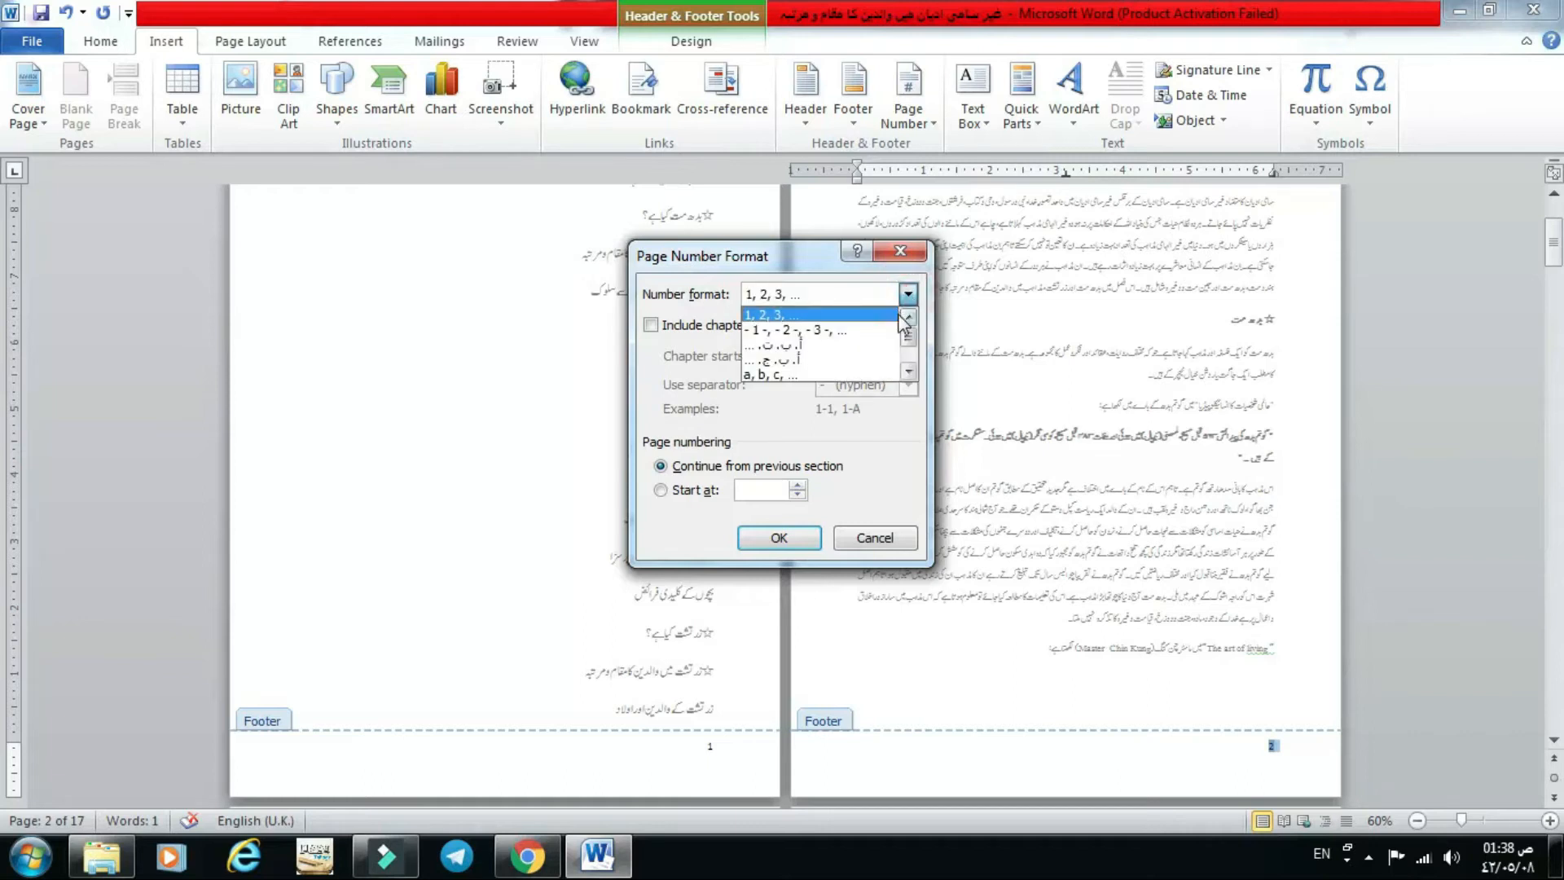
key(Down)
key(Down)
key(Down)
key(Down)
key(Down)
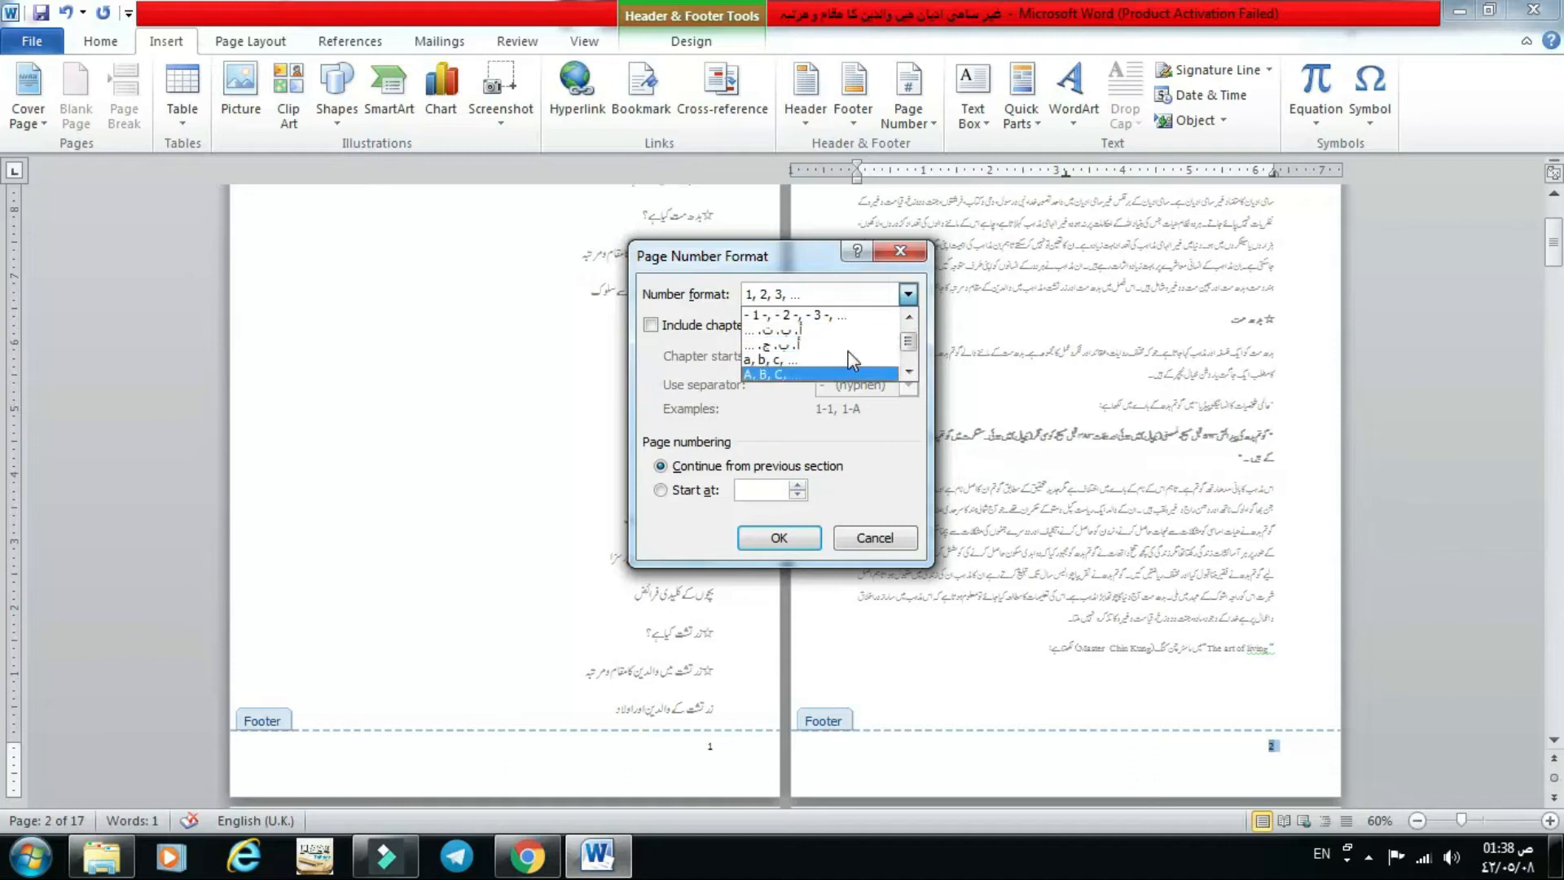
key(Up)
key(Up)
key(Up)
key(Up)
key(Up)
key(Up)
key(Up)
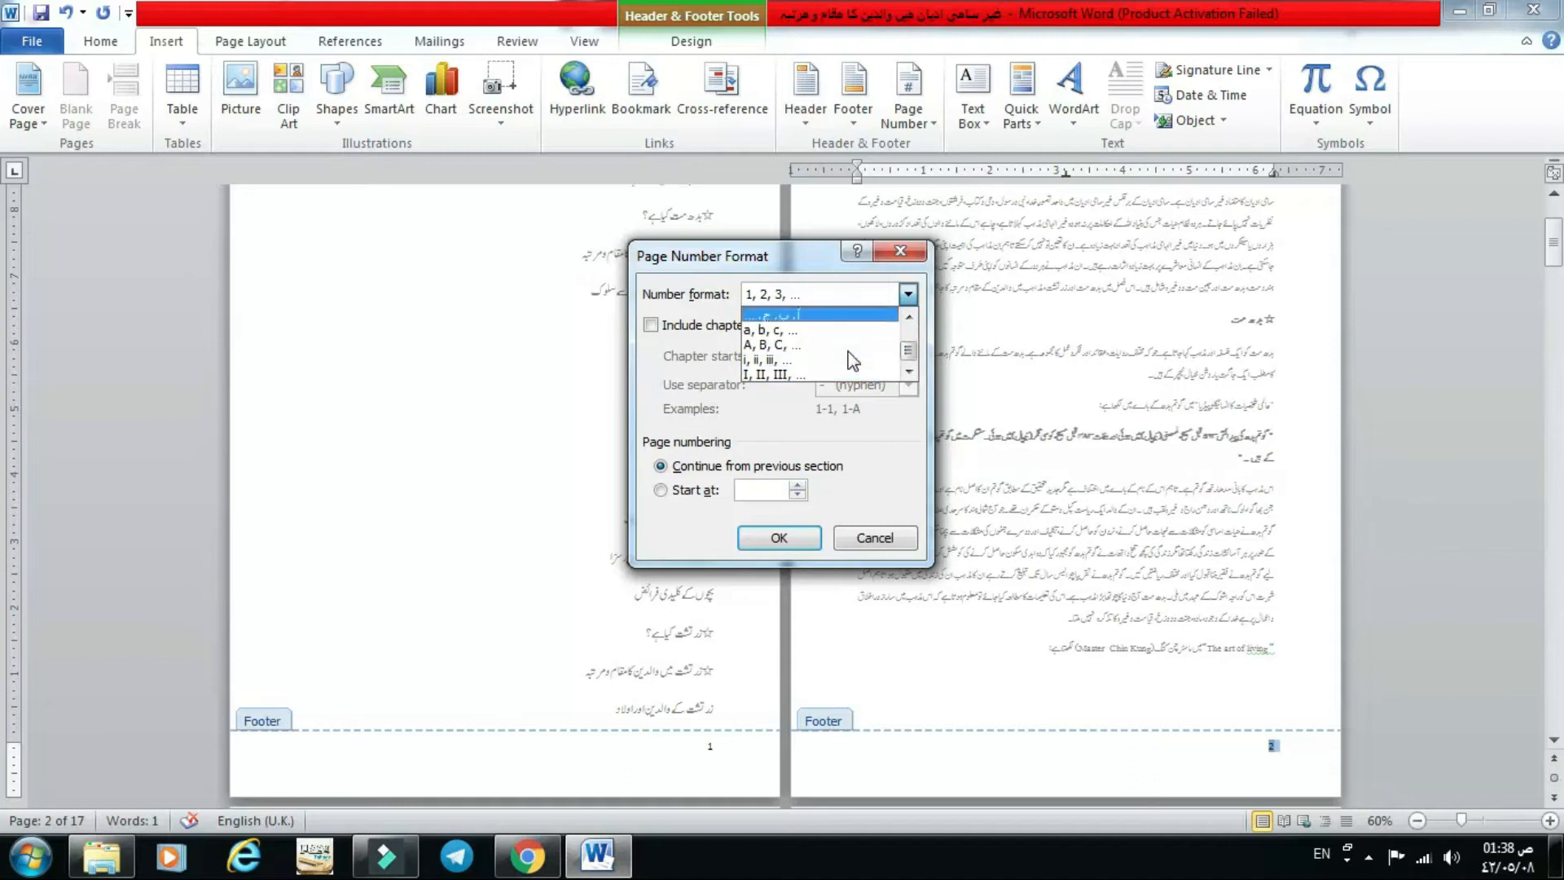
key(Down)
key(Down)
key(Down)
key(Down)
key(Down)
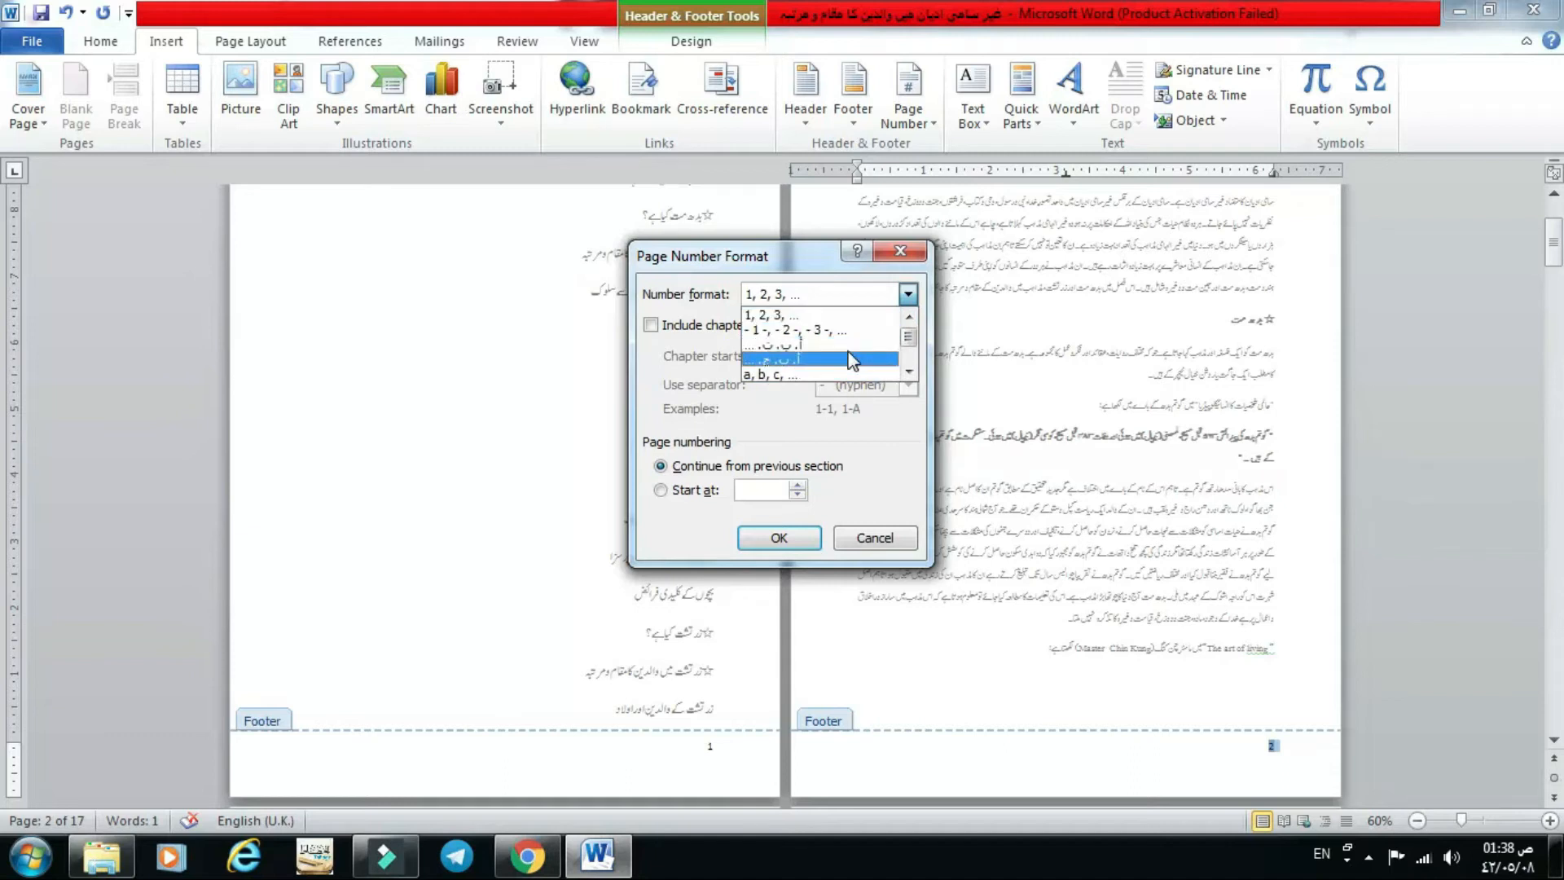
key(Down)
key(Down)
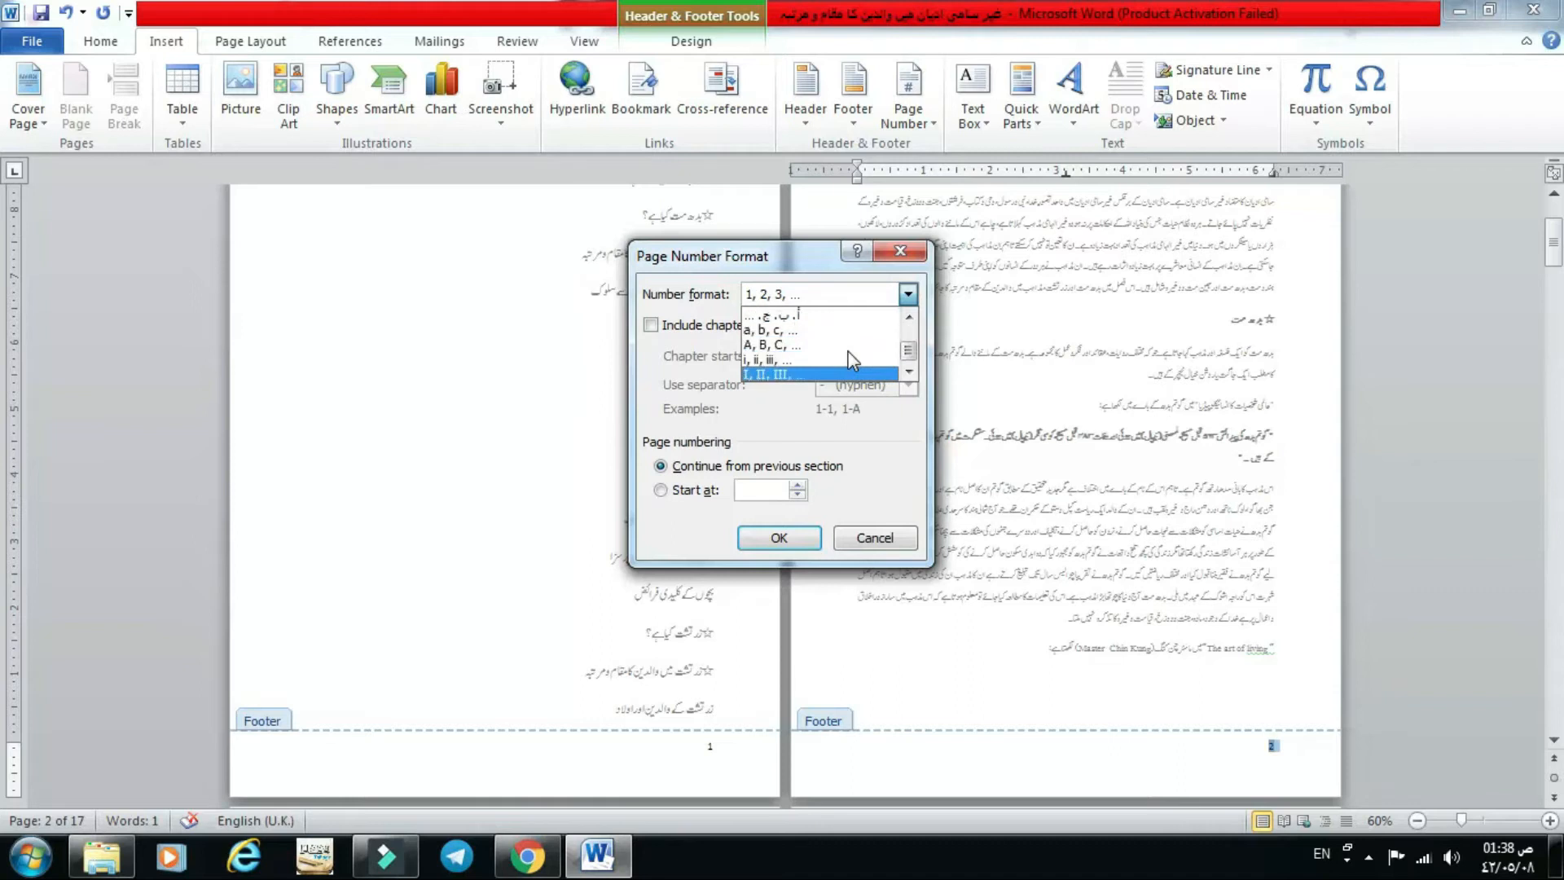
key(Up)
key(Up)
key(Up)
key(Up)
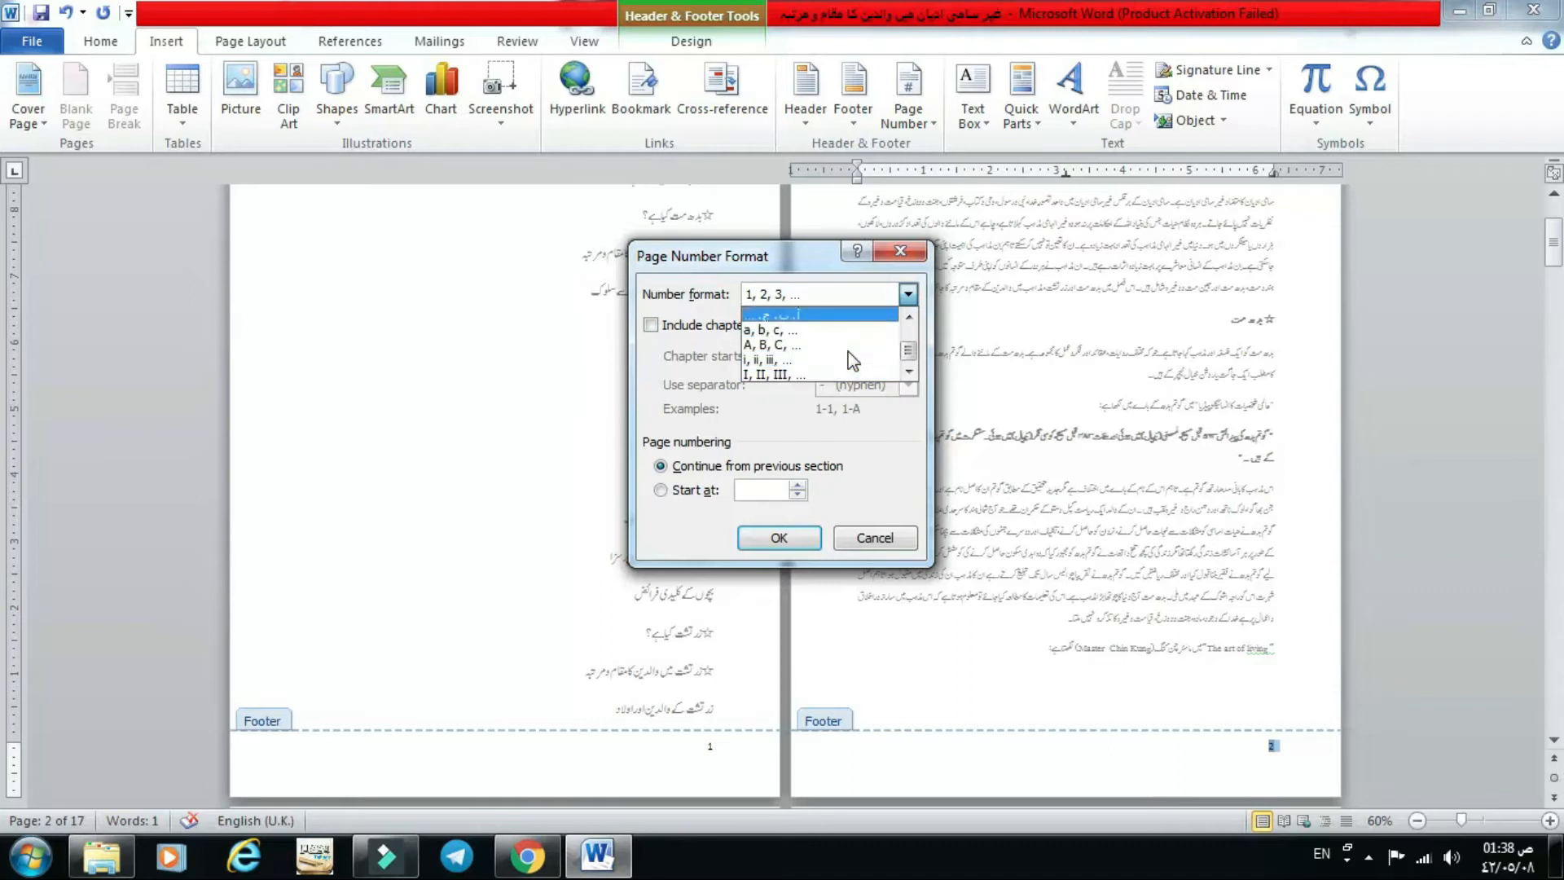
key(Up)
key(Up)
key(Up)
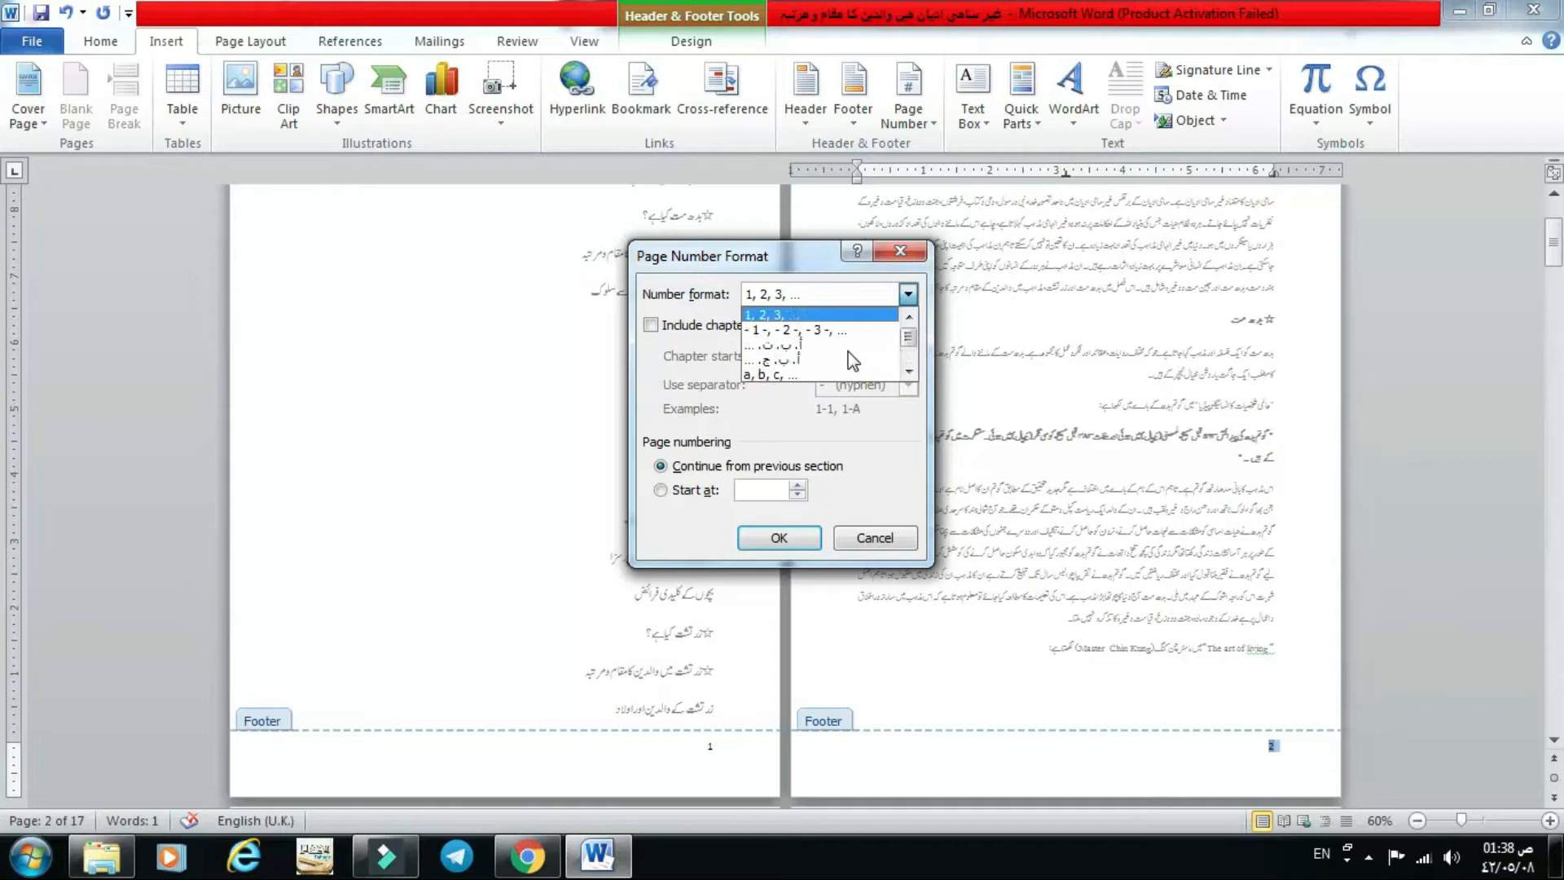
Set the page number format to i, ii, iii, … and start the numbering at i
key(Down)
key(Down)
key(Down)
key(Down)
key(Down)
key(Down)
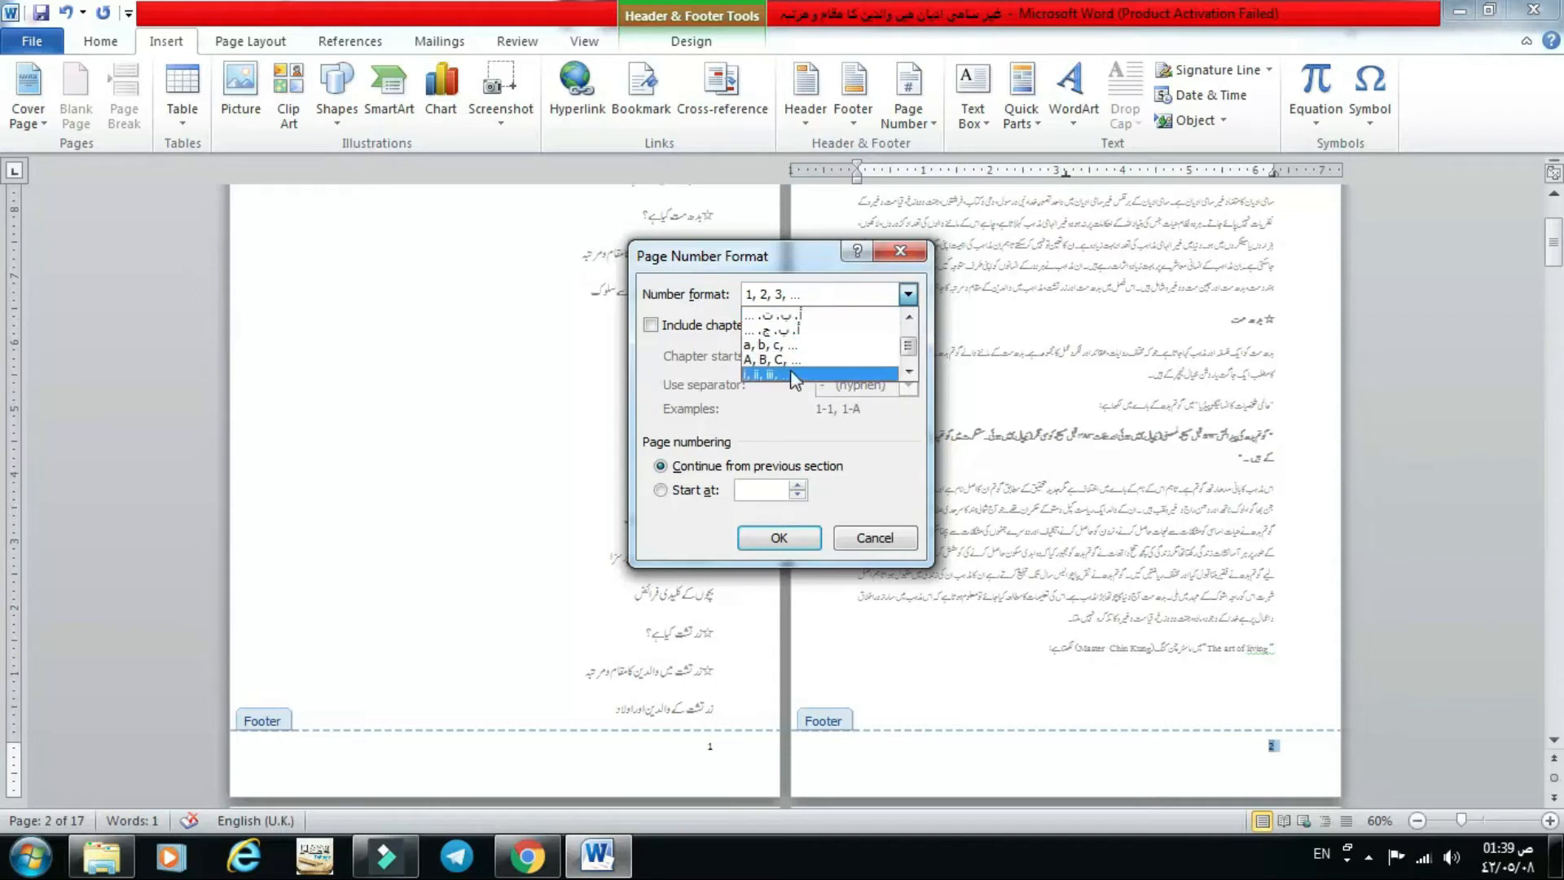
click(791, 373)
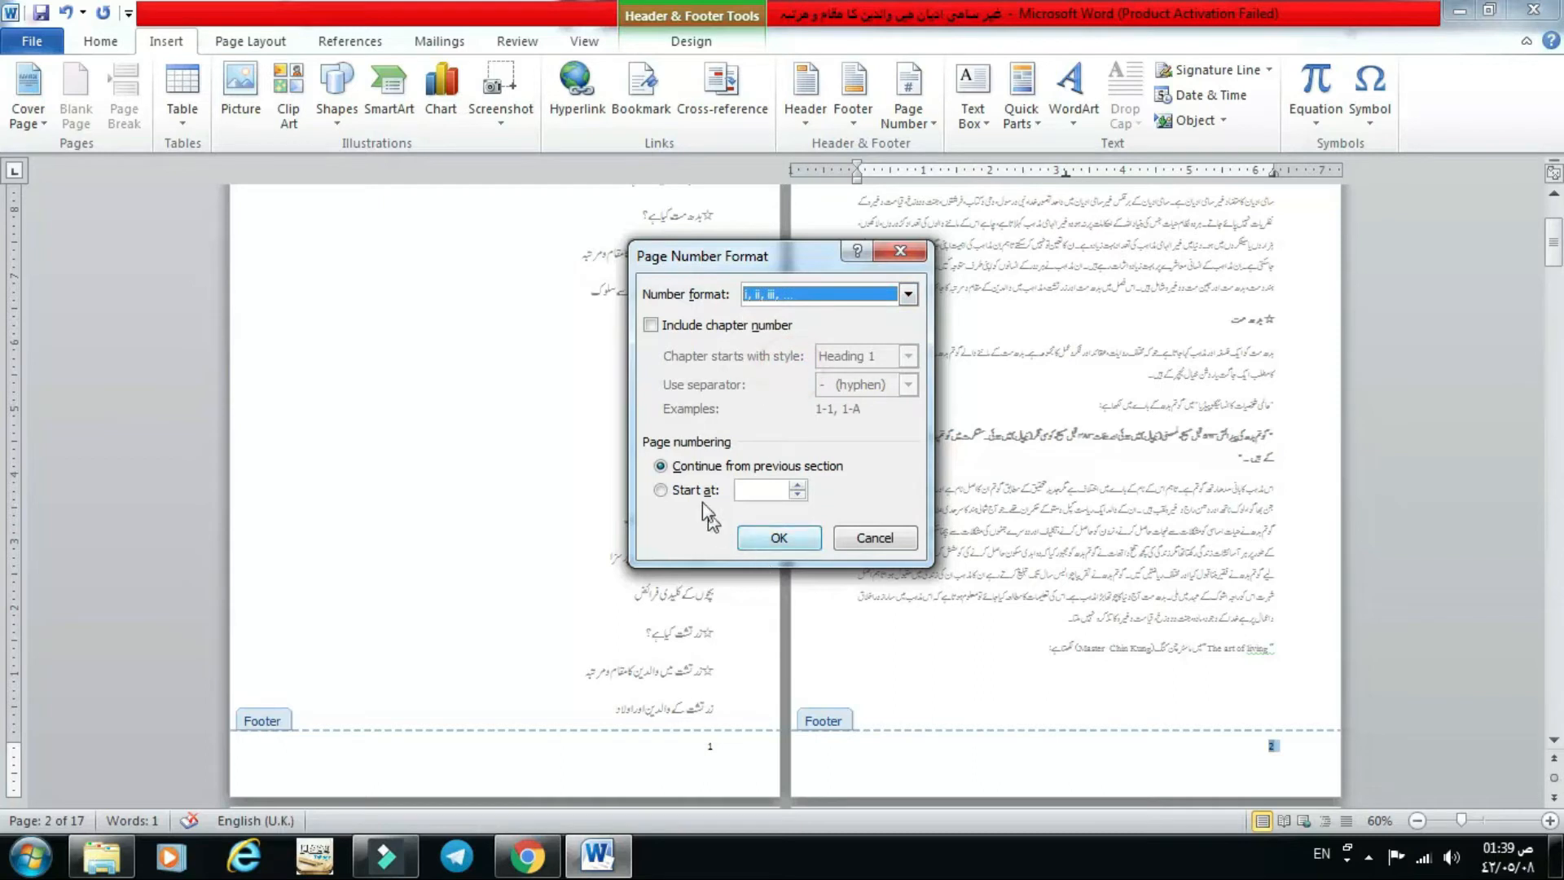
click(661, 490)
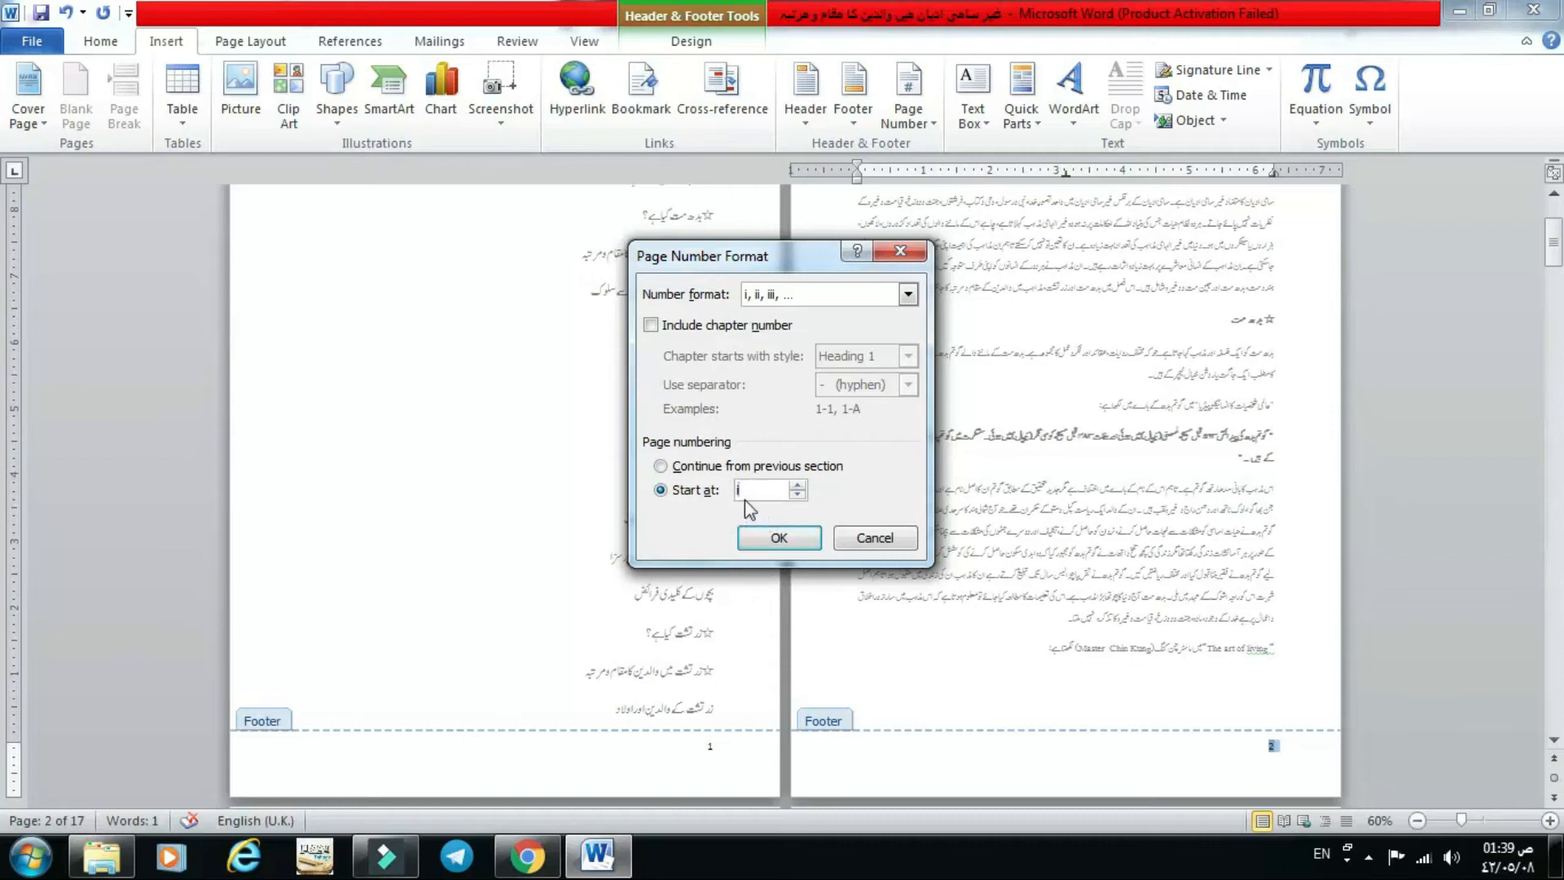
click(777, 539)
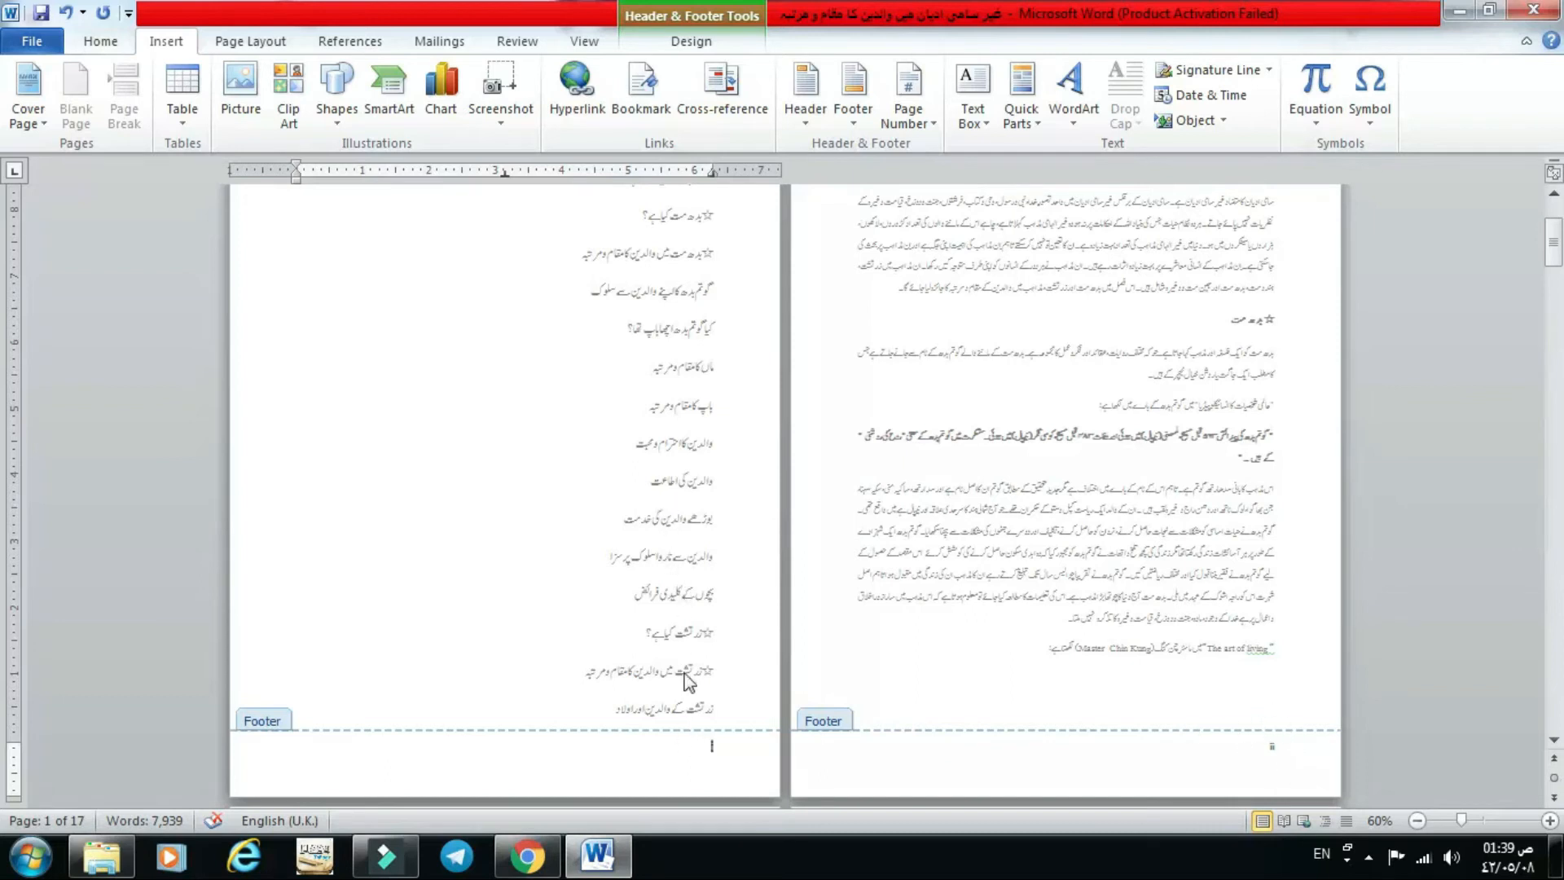
Apply the built-in Blank footer and give the first page its own separate header and footer
click(712, 762)
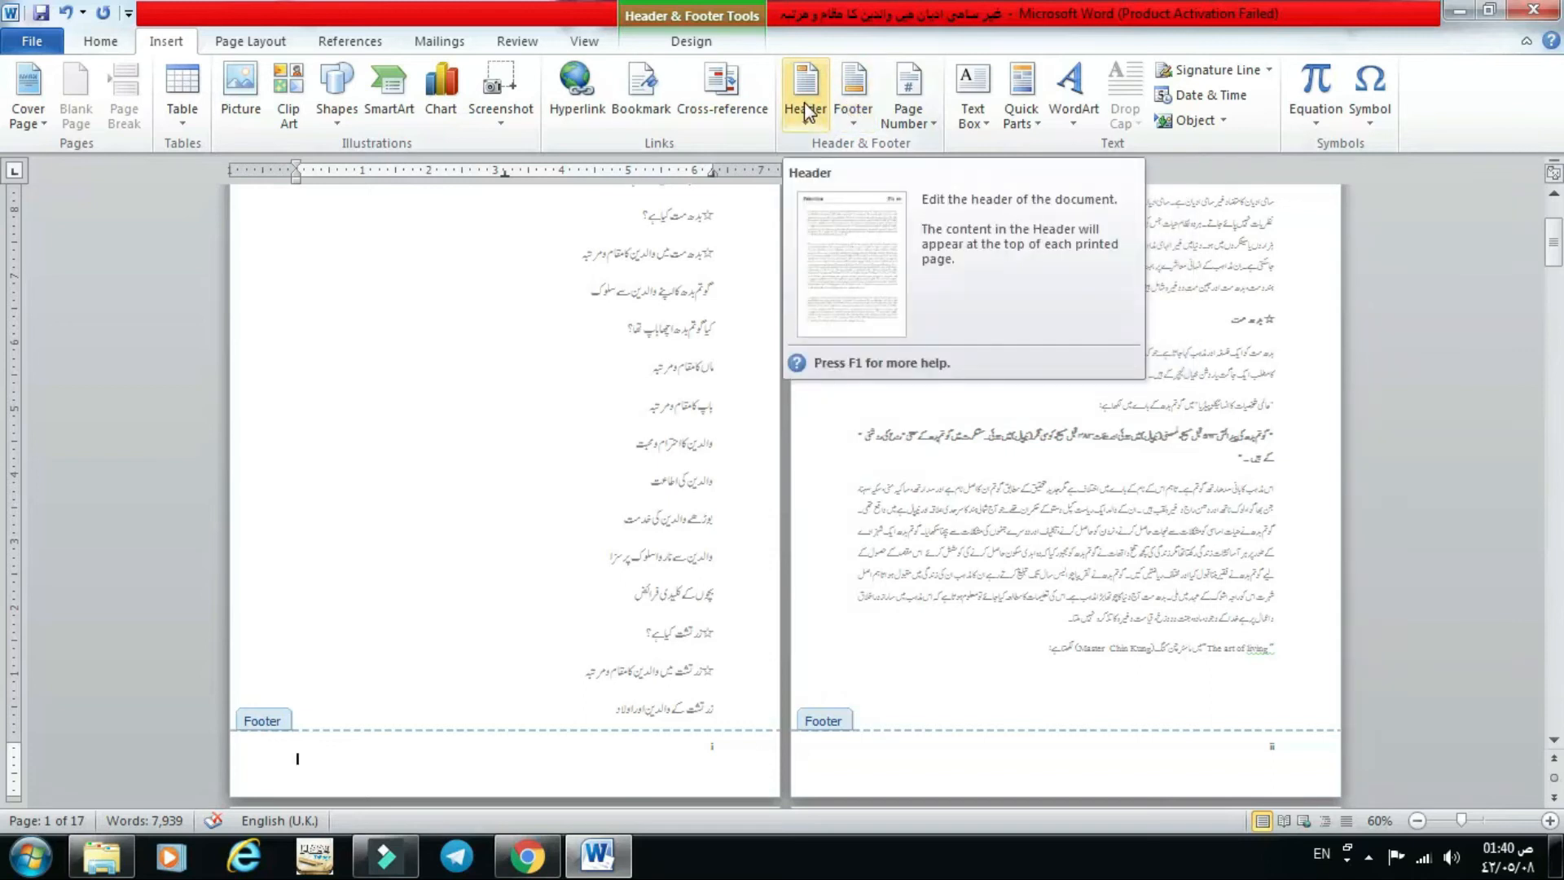
click(851, 114)
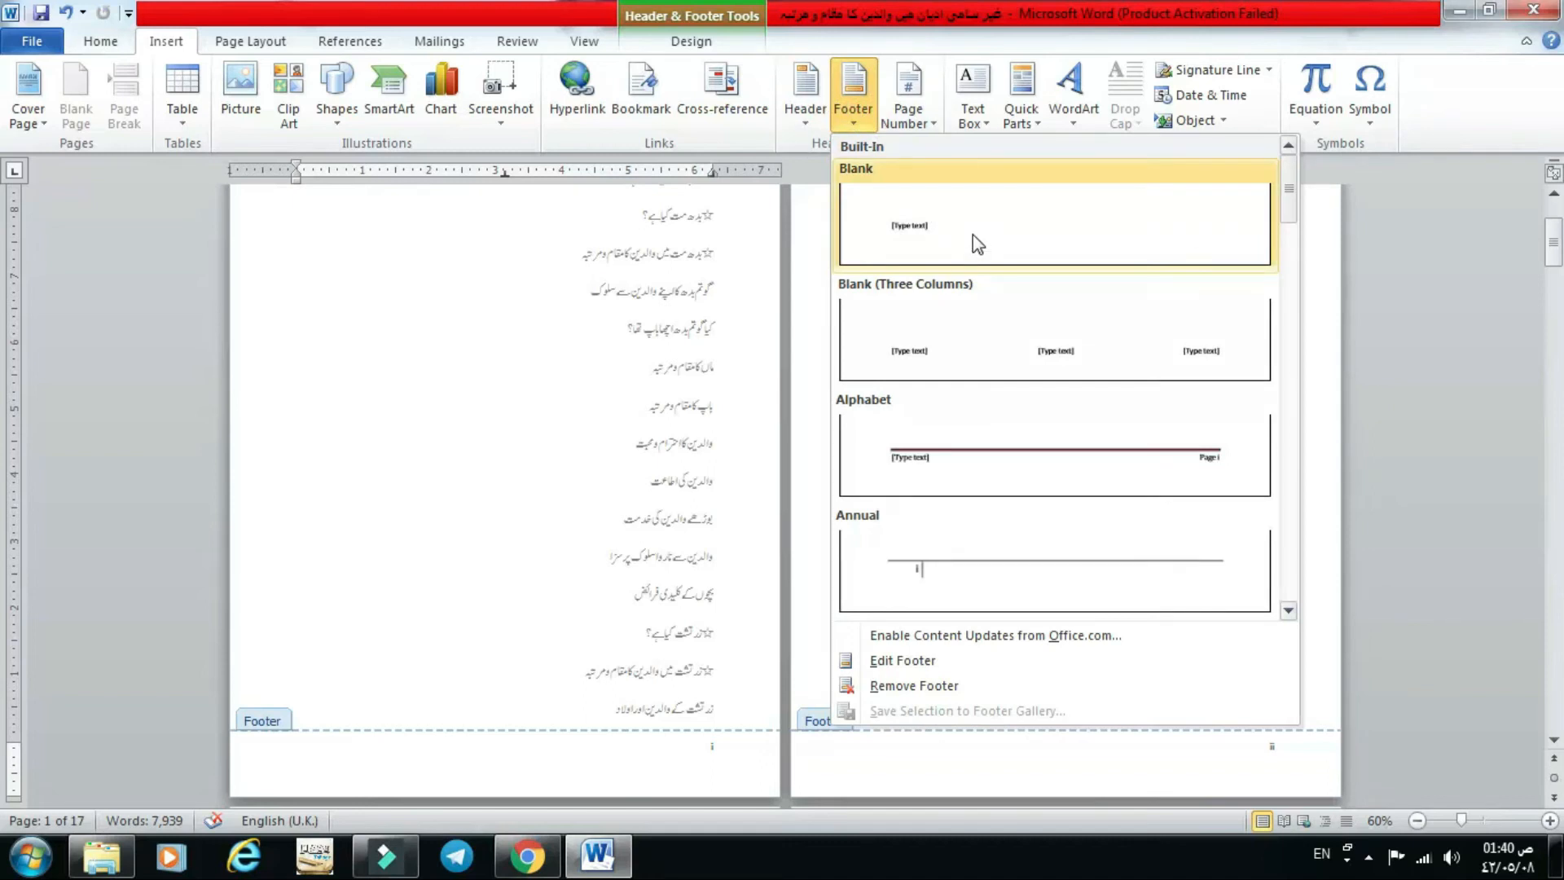
click(976, 243)
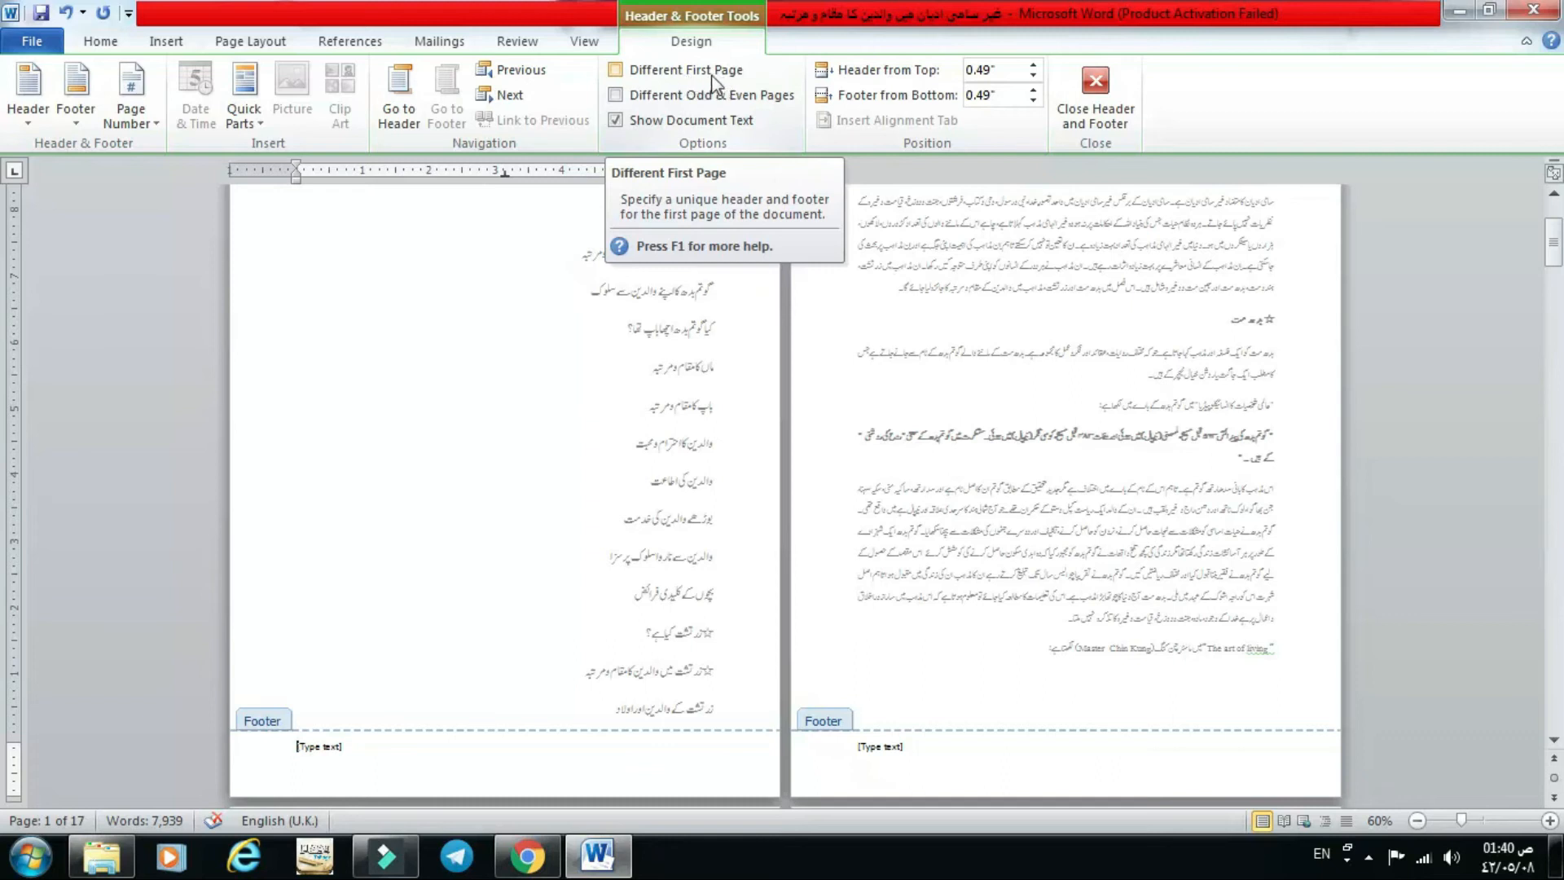
click(616, 70)
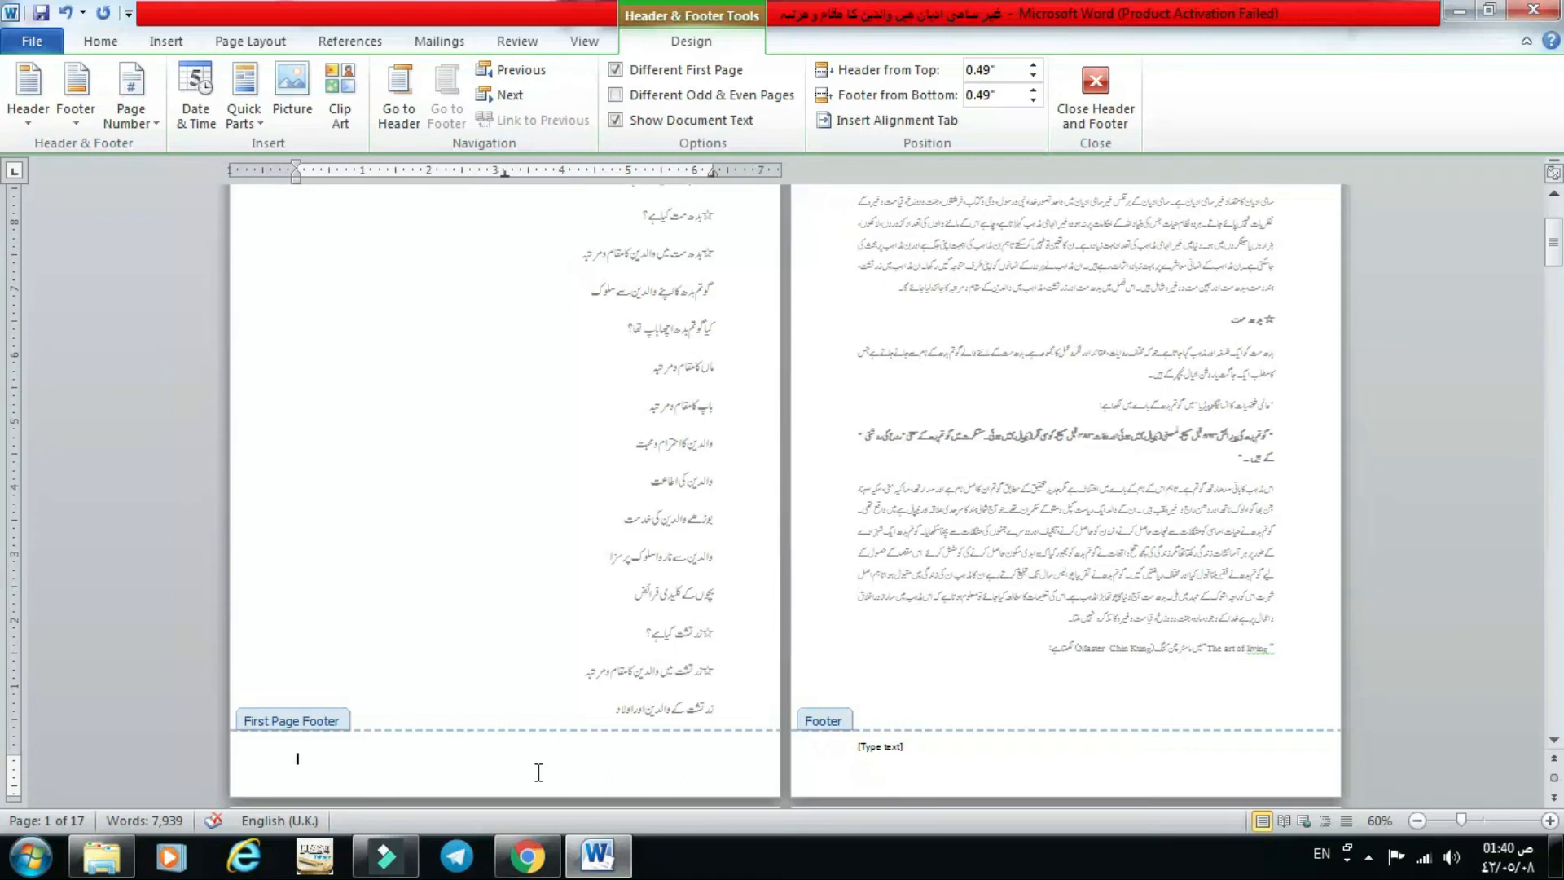
double_click(515, 678)
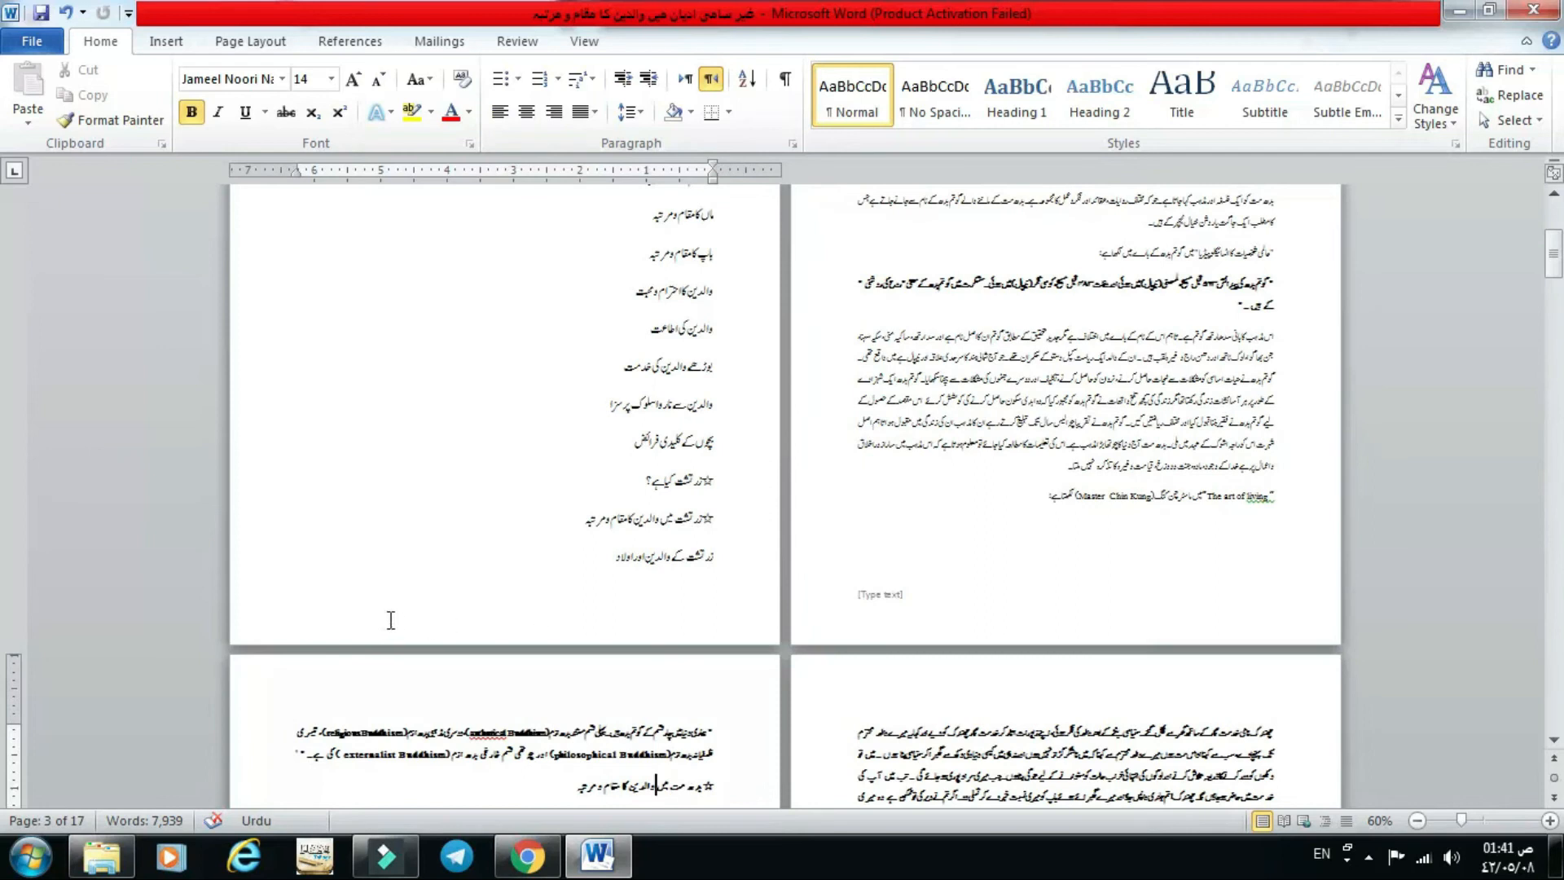
Replace the placeholder text in the second page's footer with a Plain Number 3 page number at the bottom of the page
double_click(891, 595)
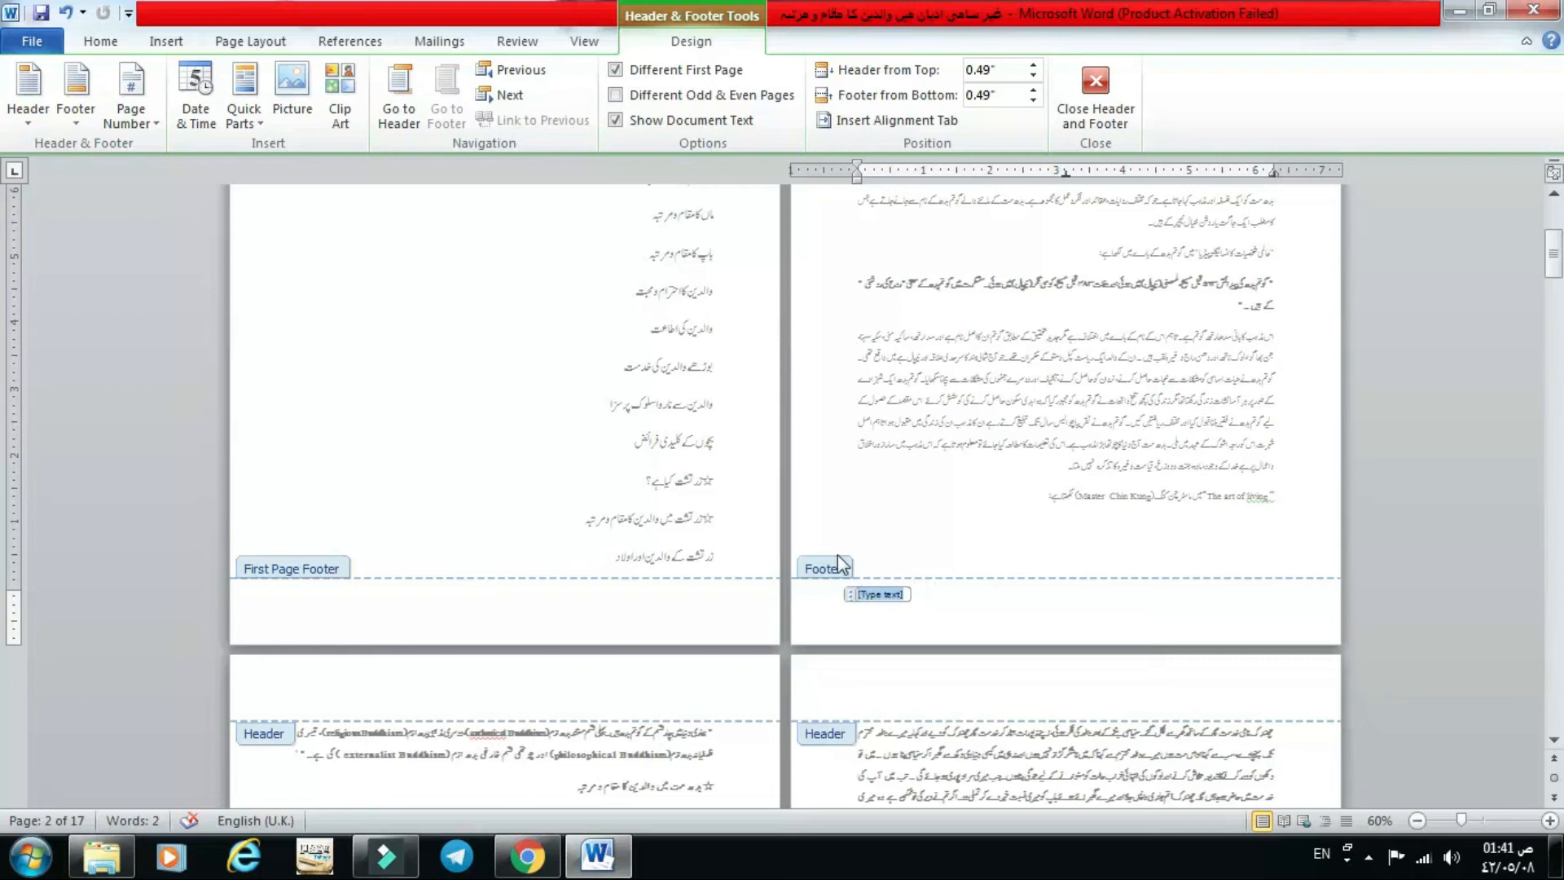
click(167, 42)
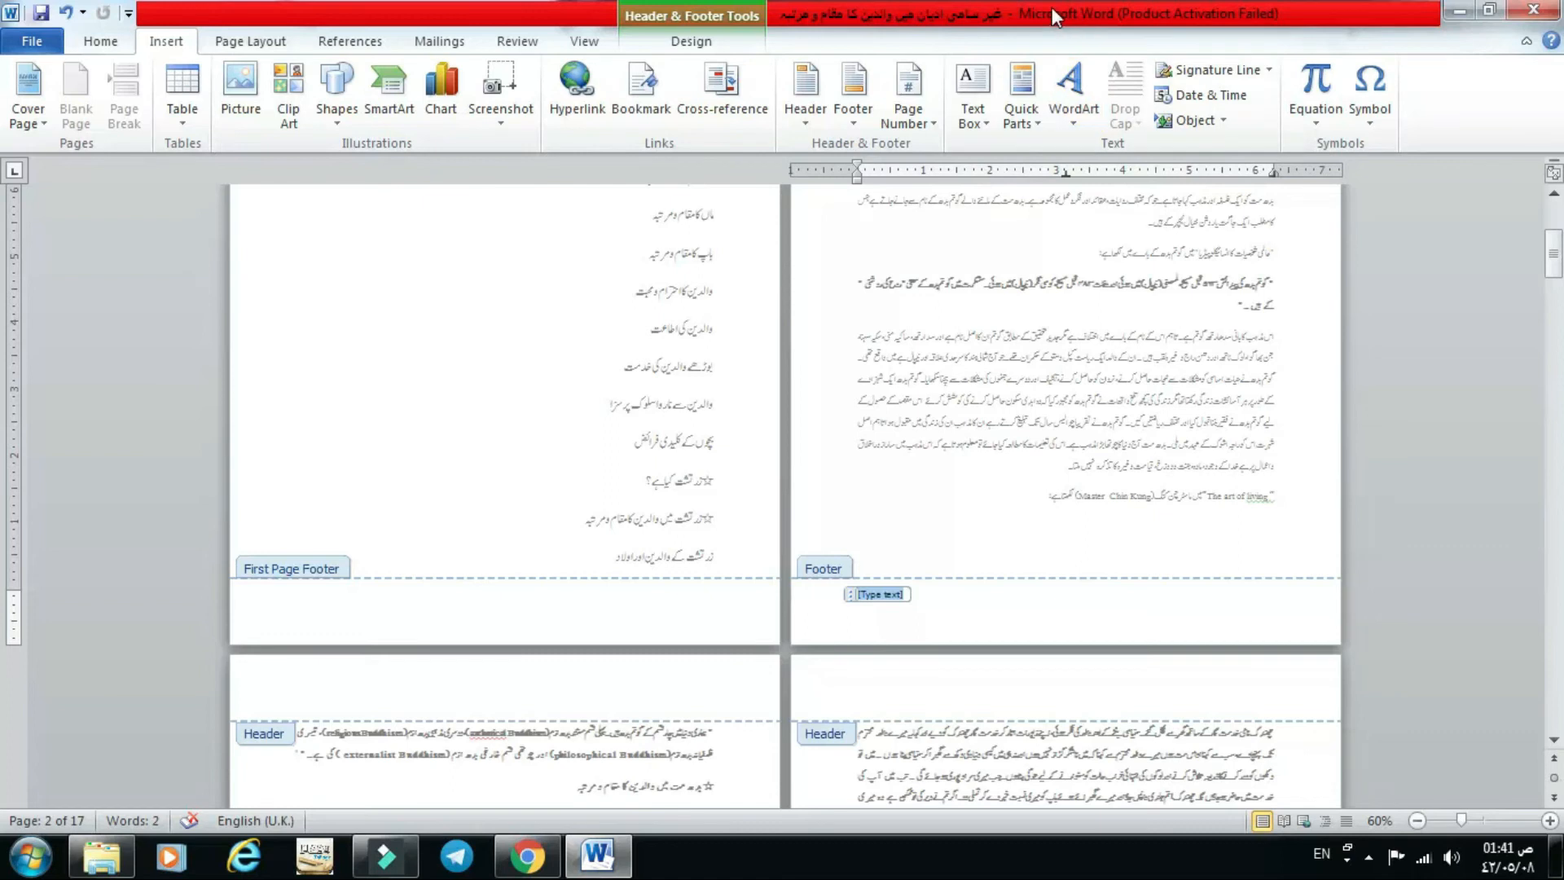
click(911, 114)
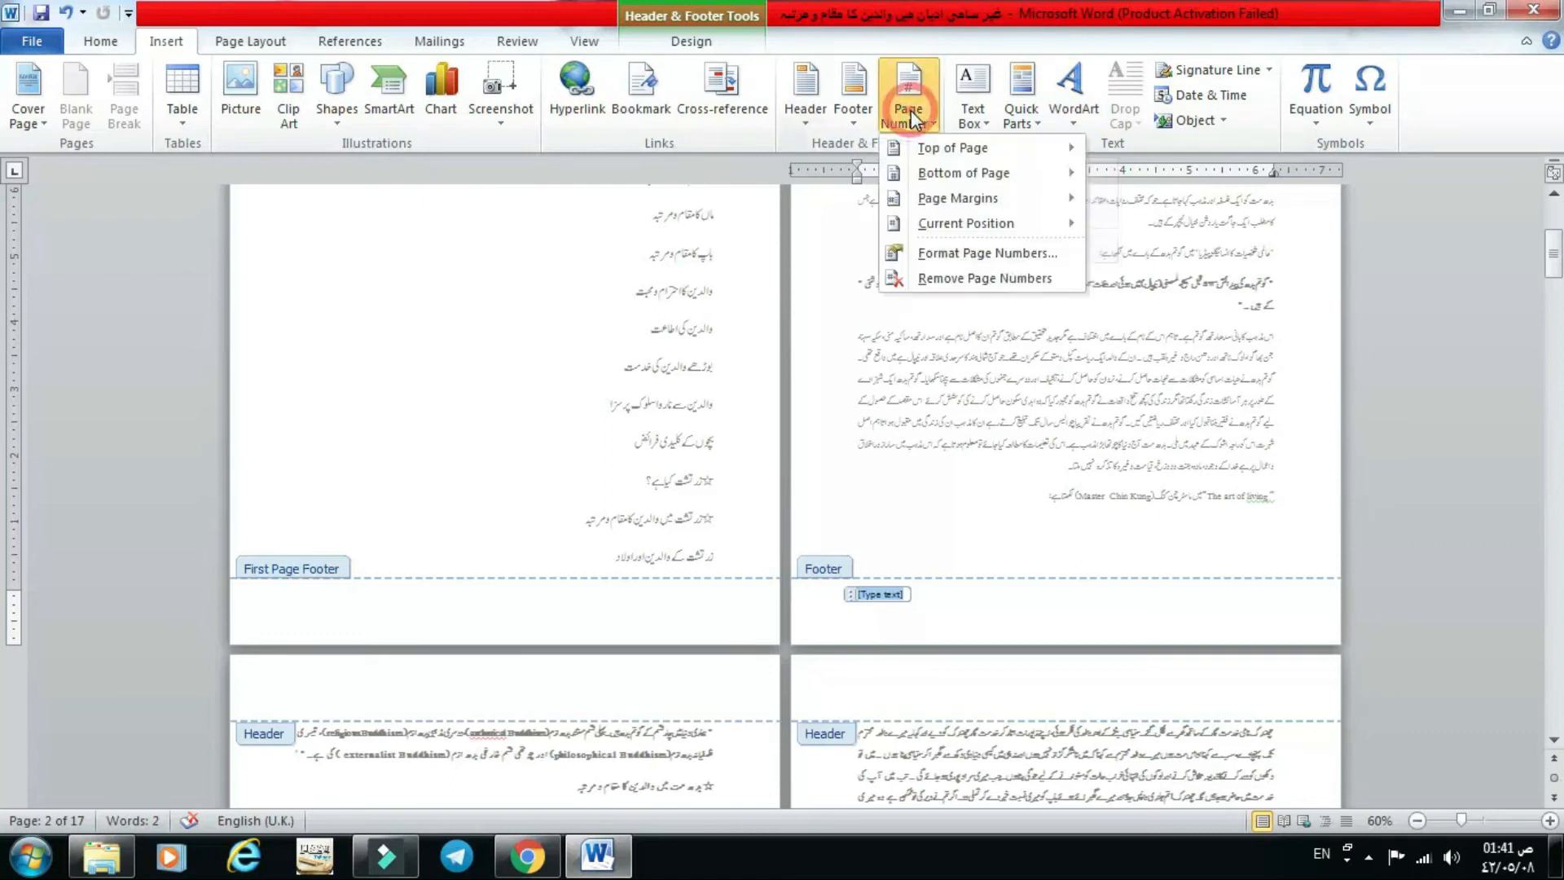
click(969, 175)
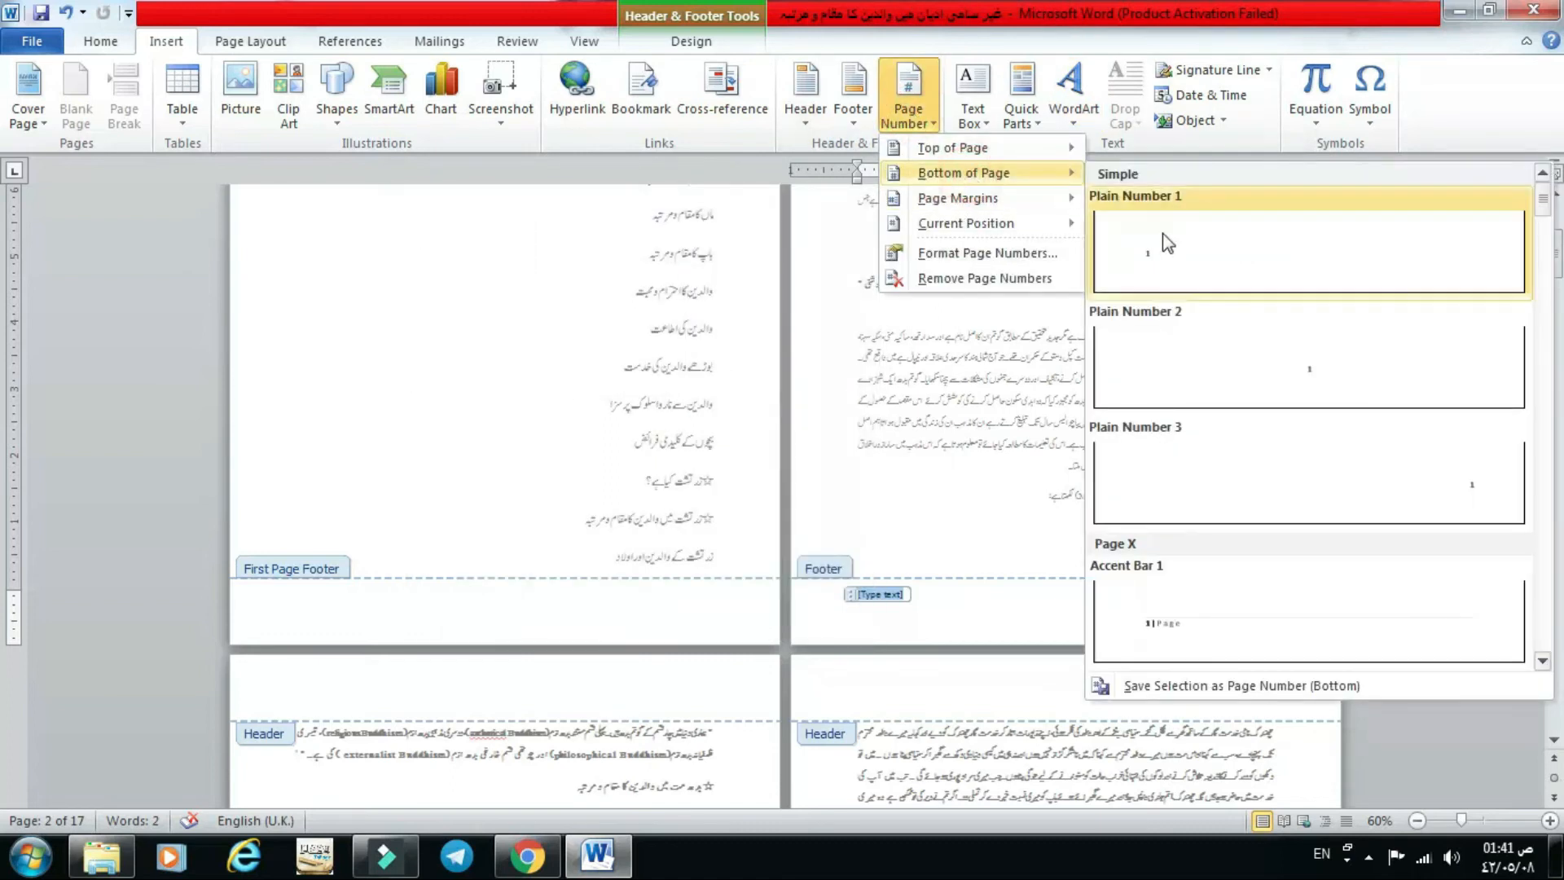
click(1233, 482)
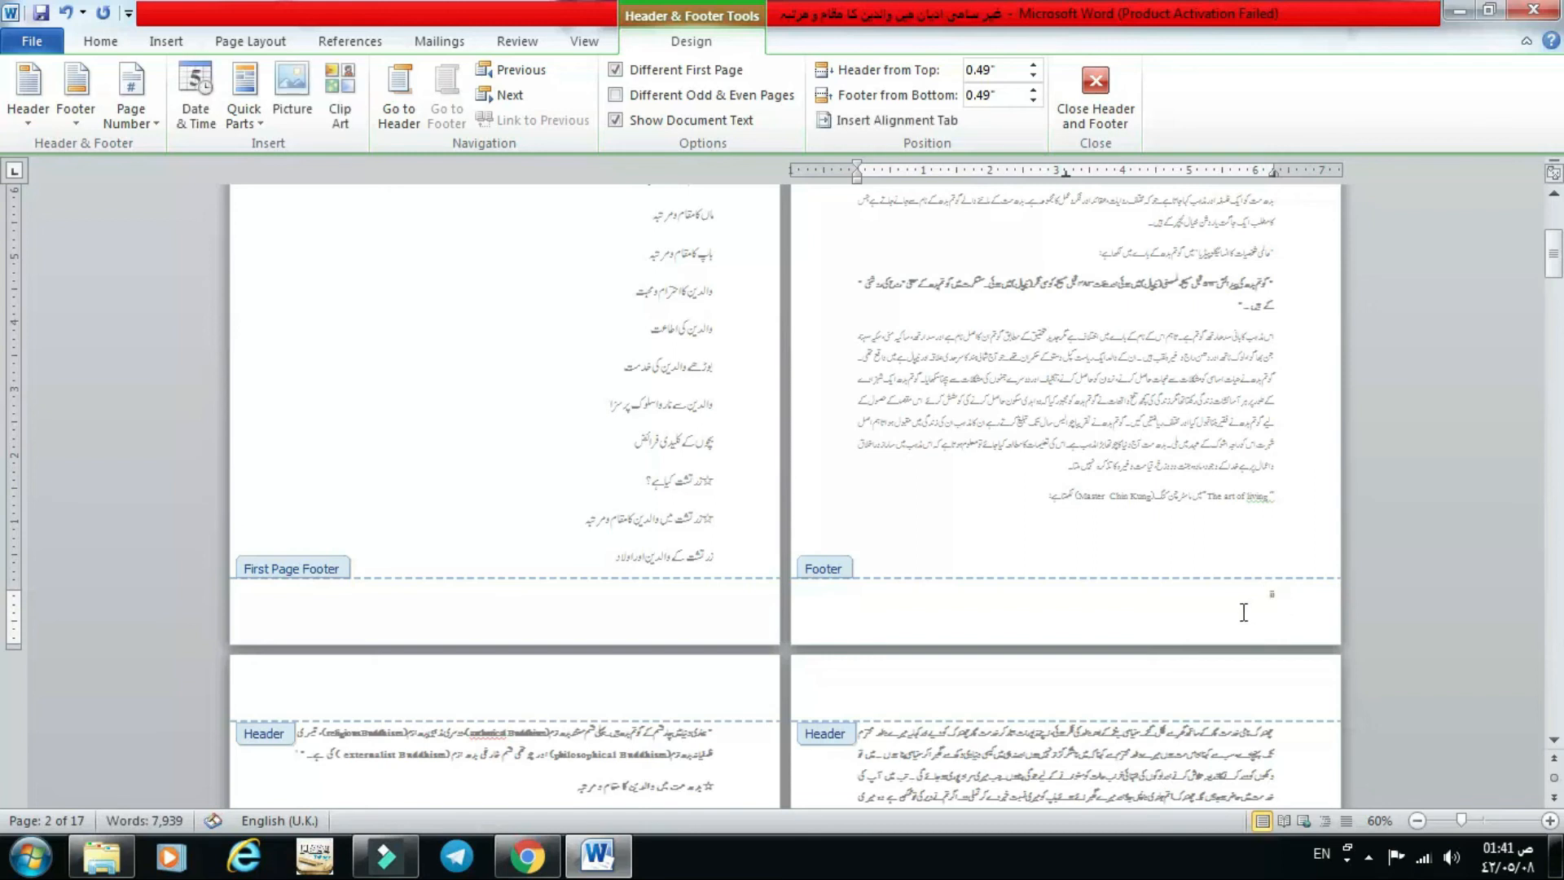
Set the page number format to 1, 2, 3, …, adjust the starting number so the second page is numbered 1, and leave the footer
click(100, 40)
click(166, 41)
click(907, 106)
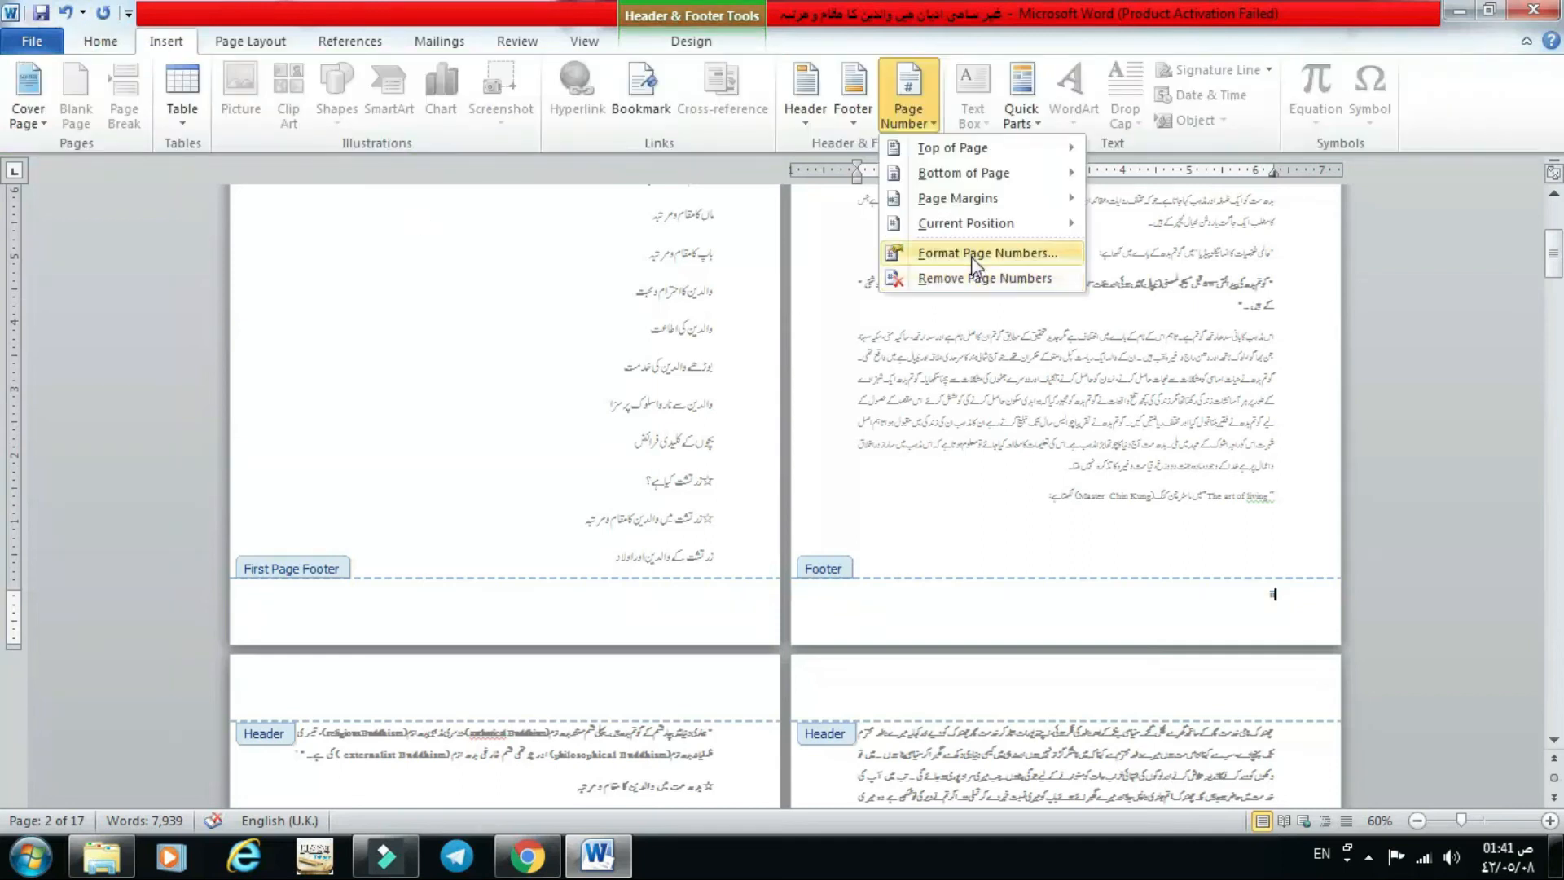
click(971, 255)
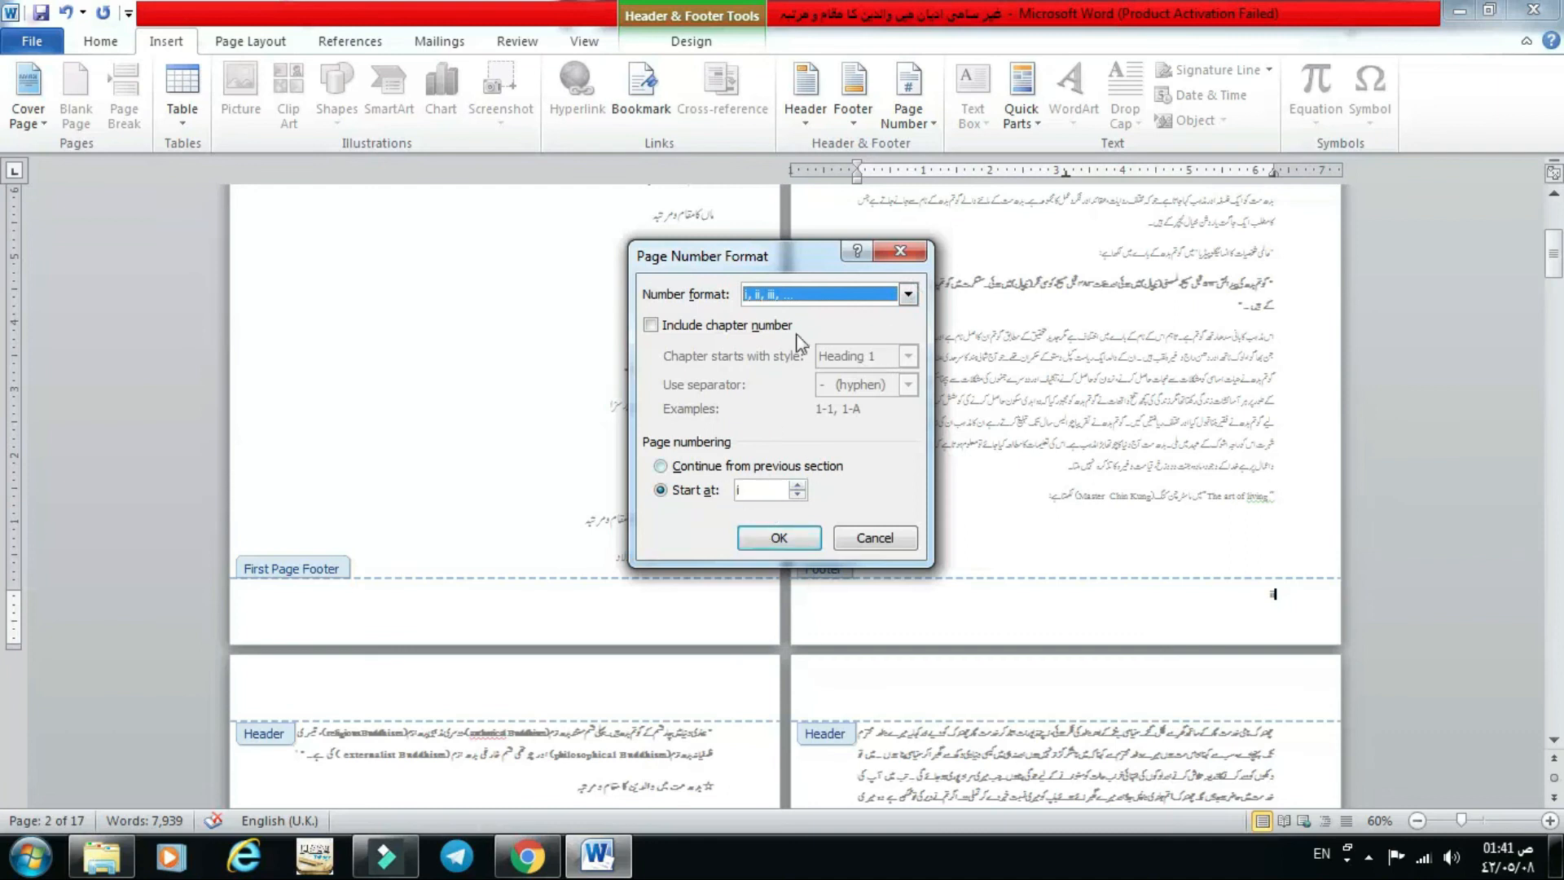
click(907, 293)
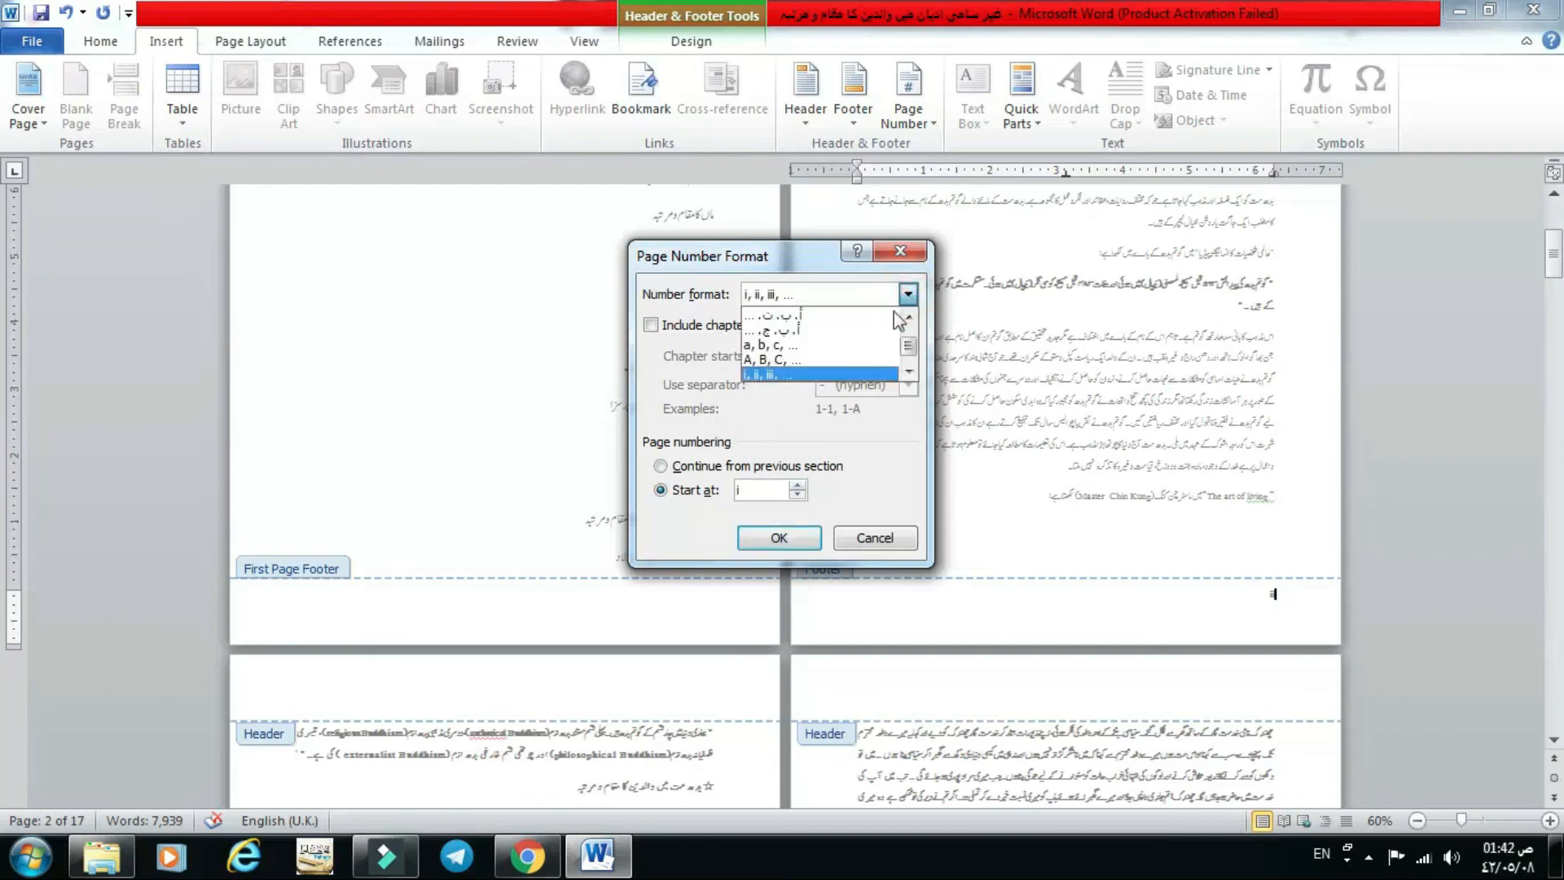
key(Up)
key(Up)
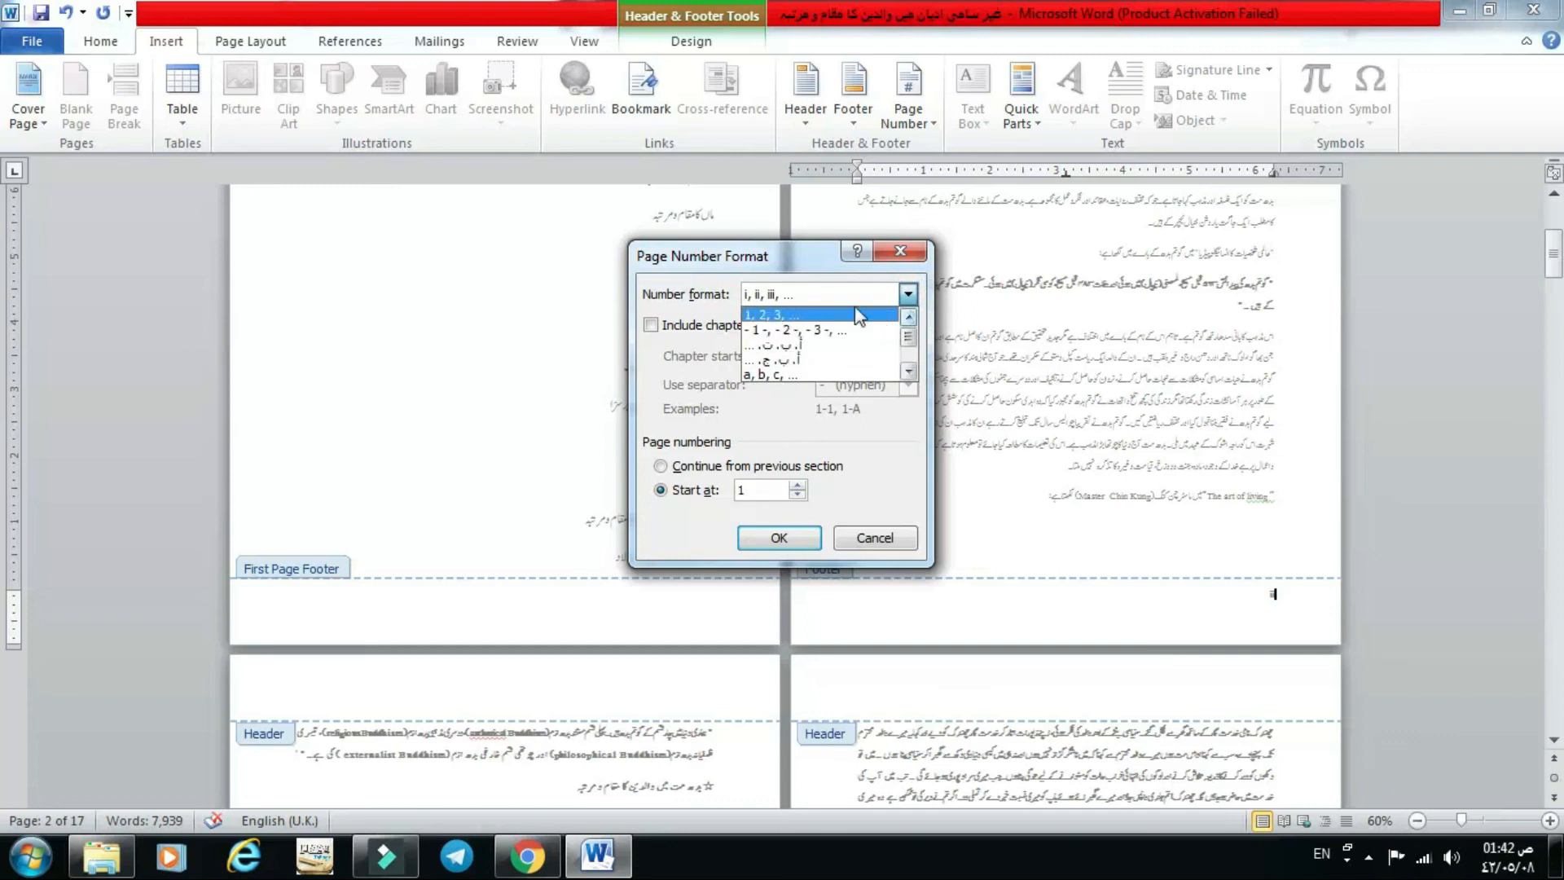
click(782, 316)
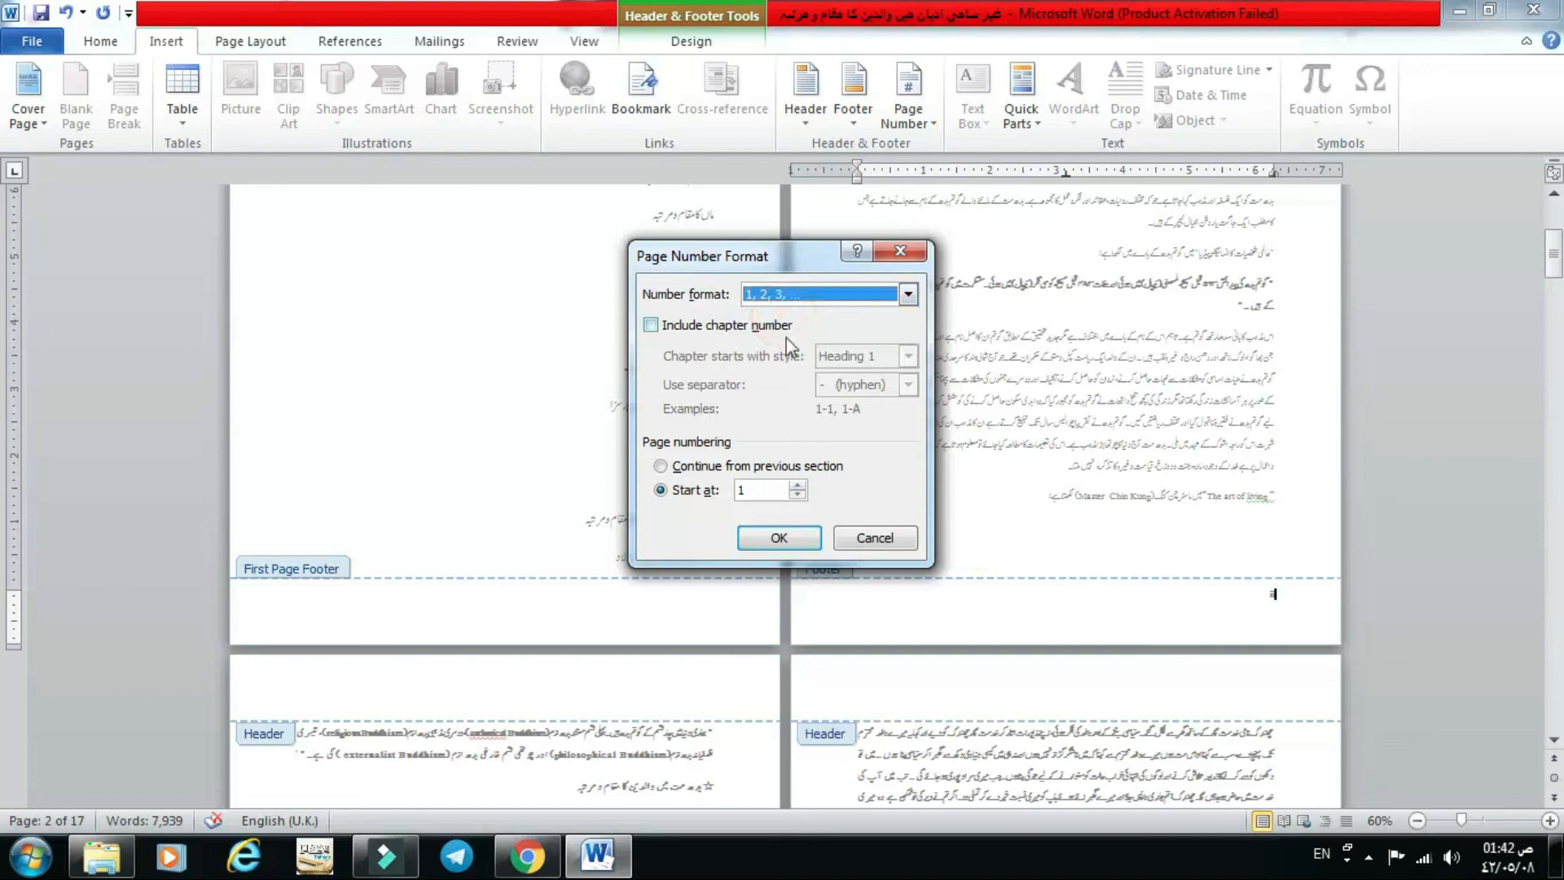
click(764, 489)
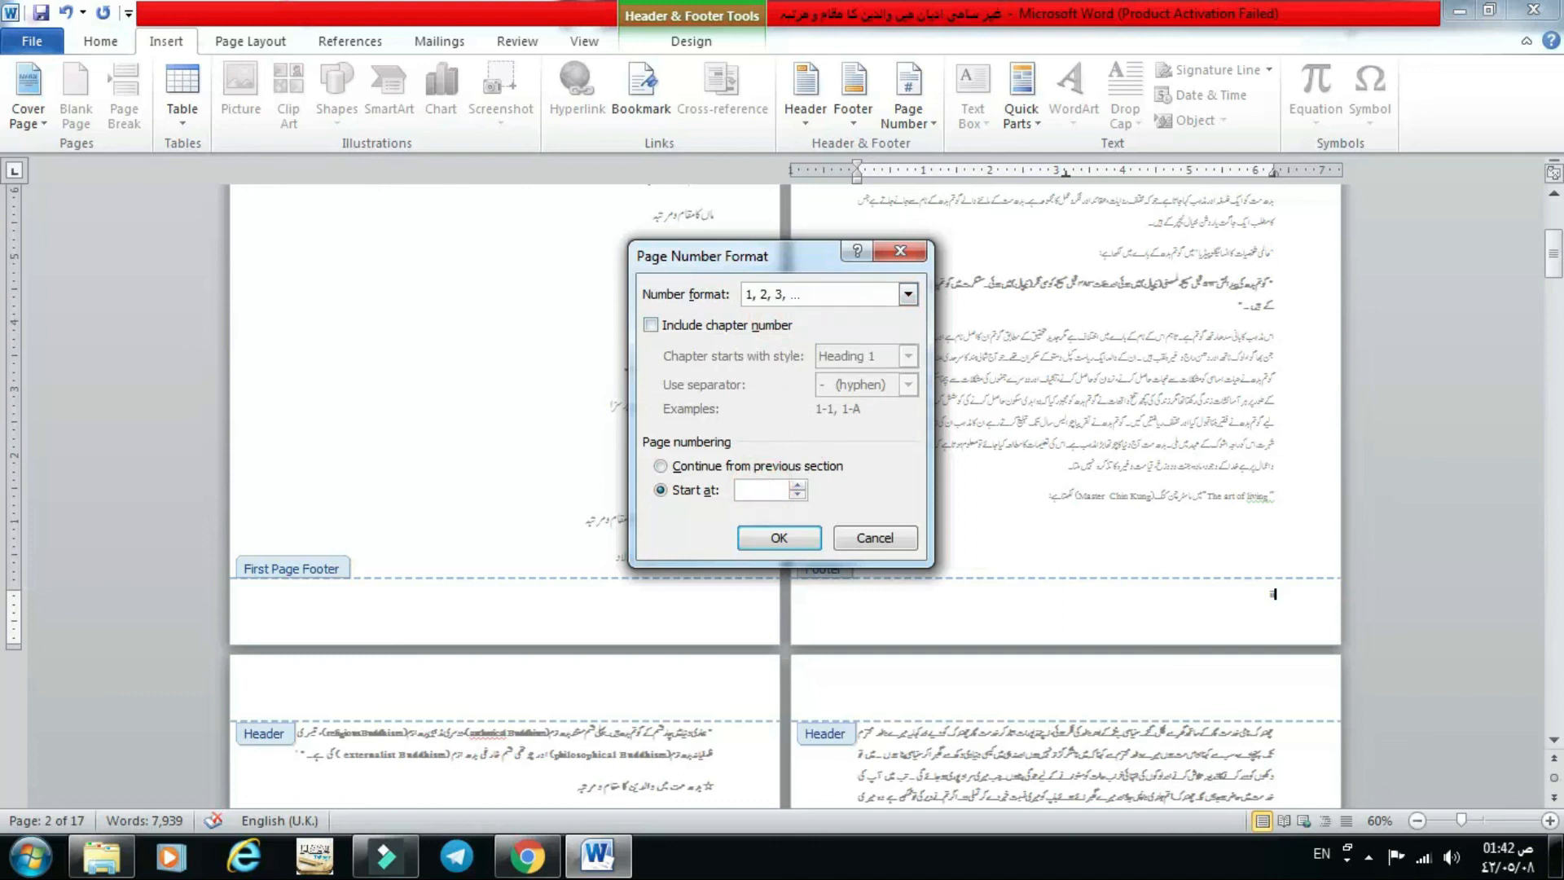
click(778, 538)
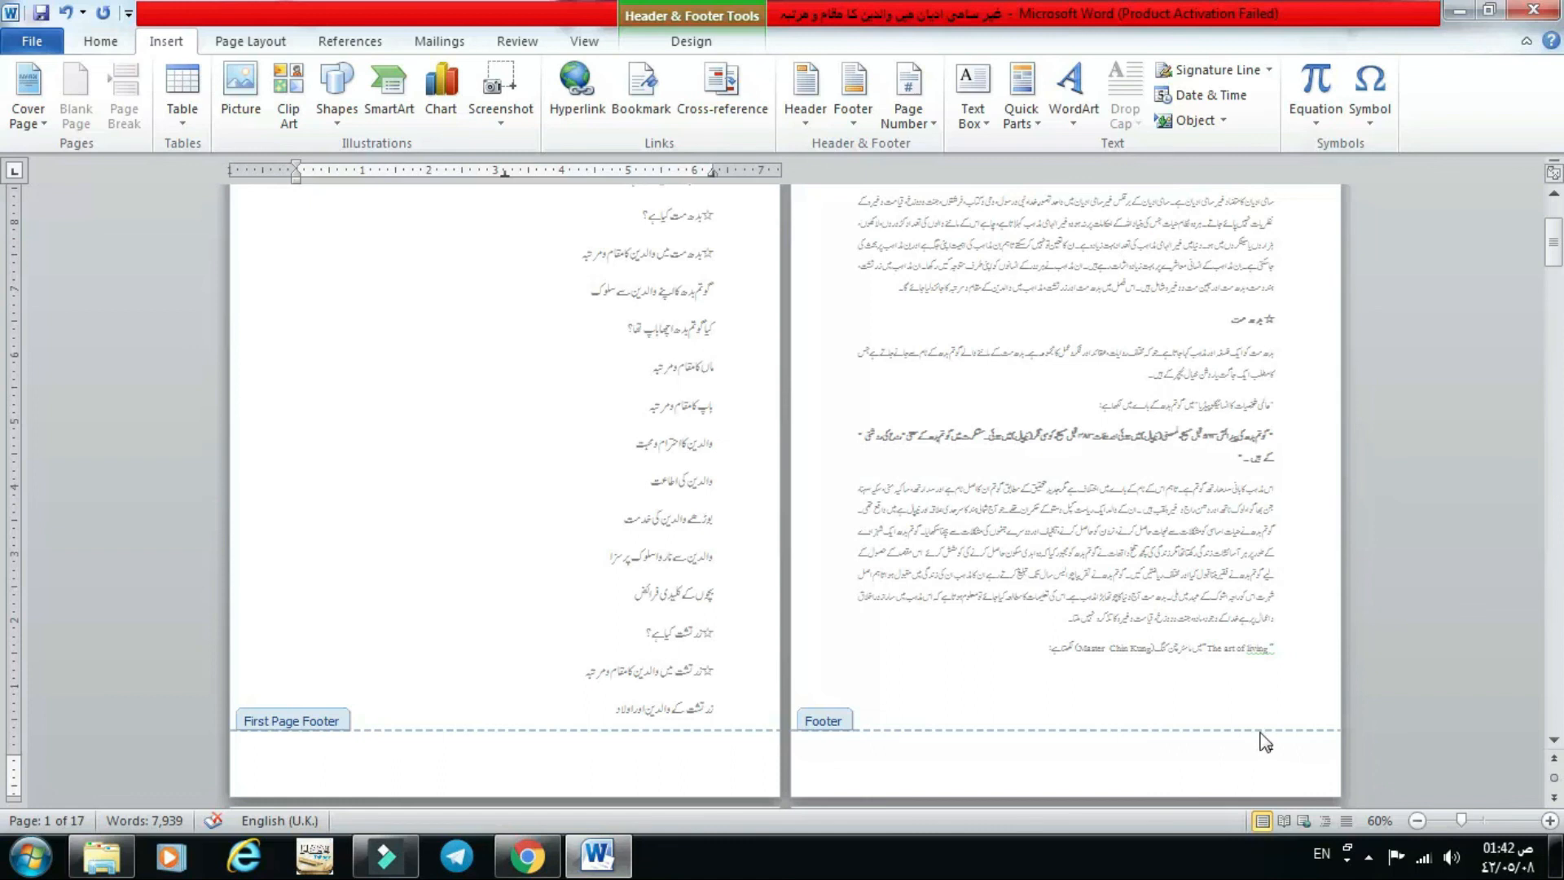
double_click(1251, 697)
Check the footer page numbers on the first few pages, including the unnumbered first page
scroll(1251, 697, down, 5)
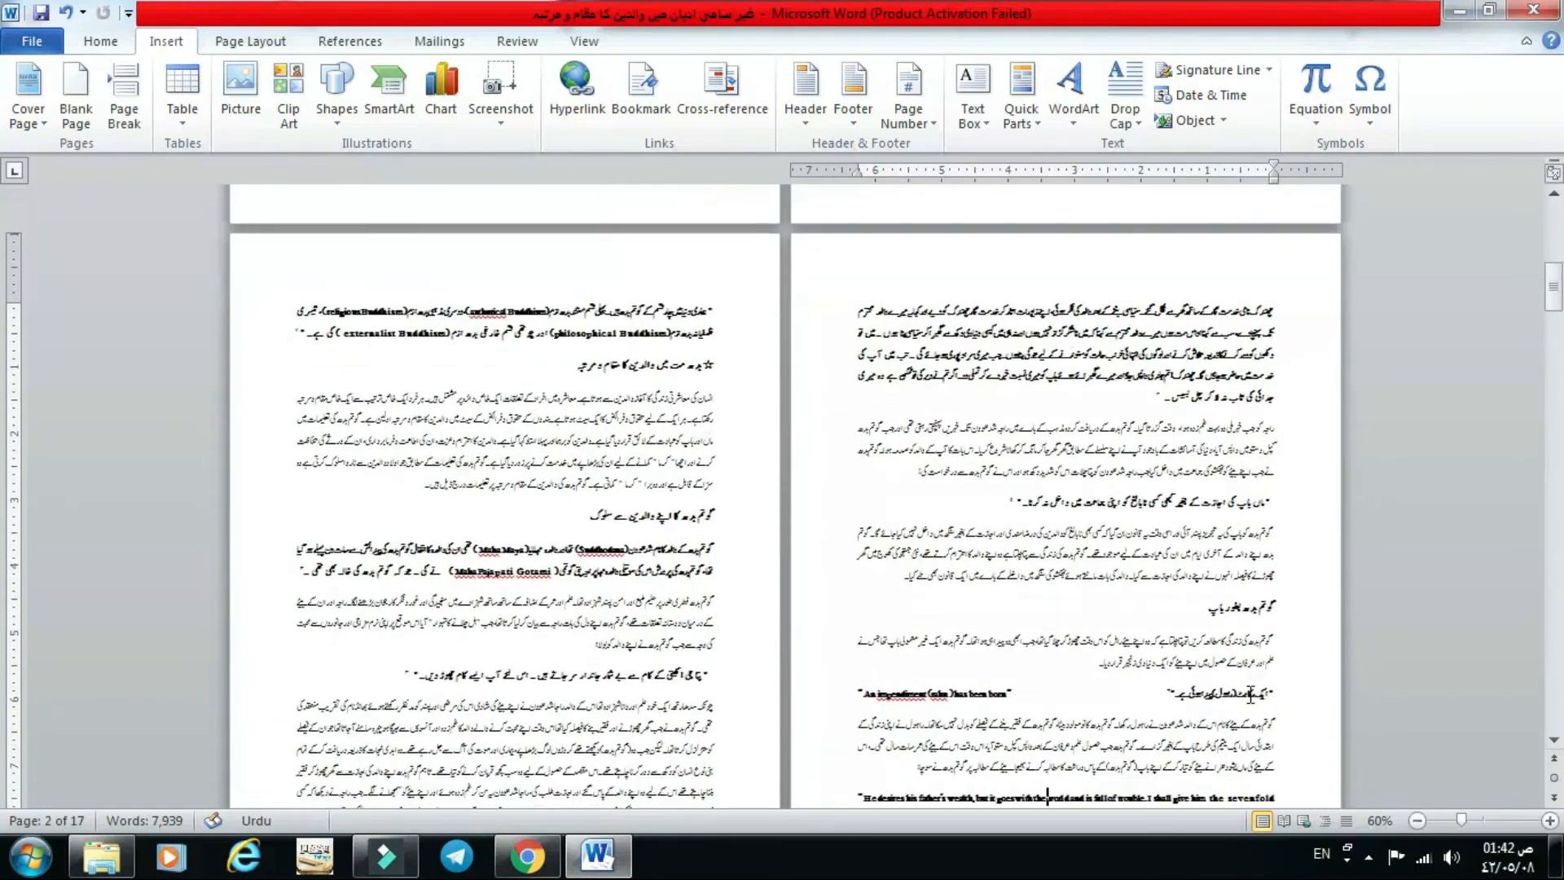
scroll(1251, 696, down, 3)
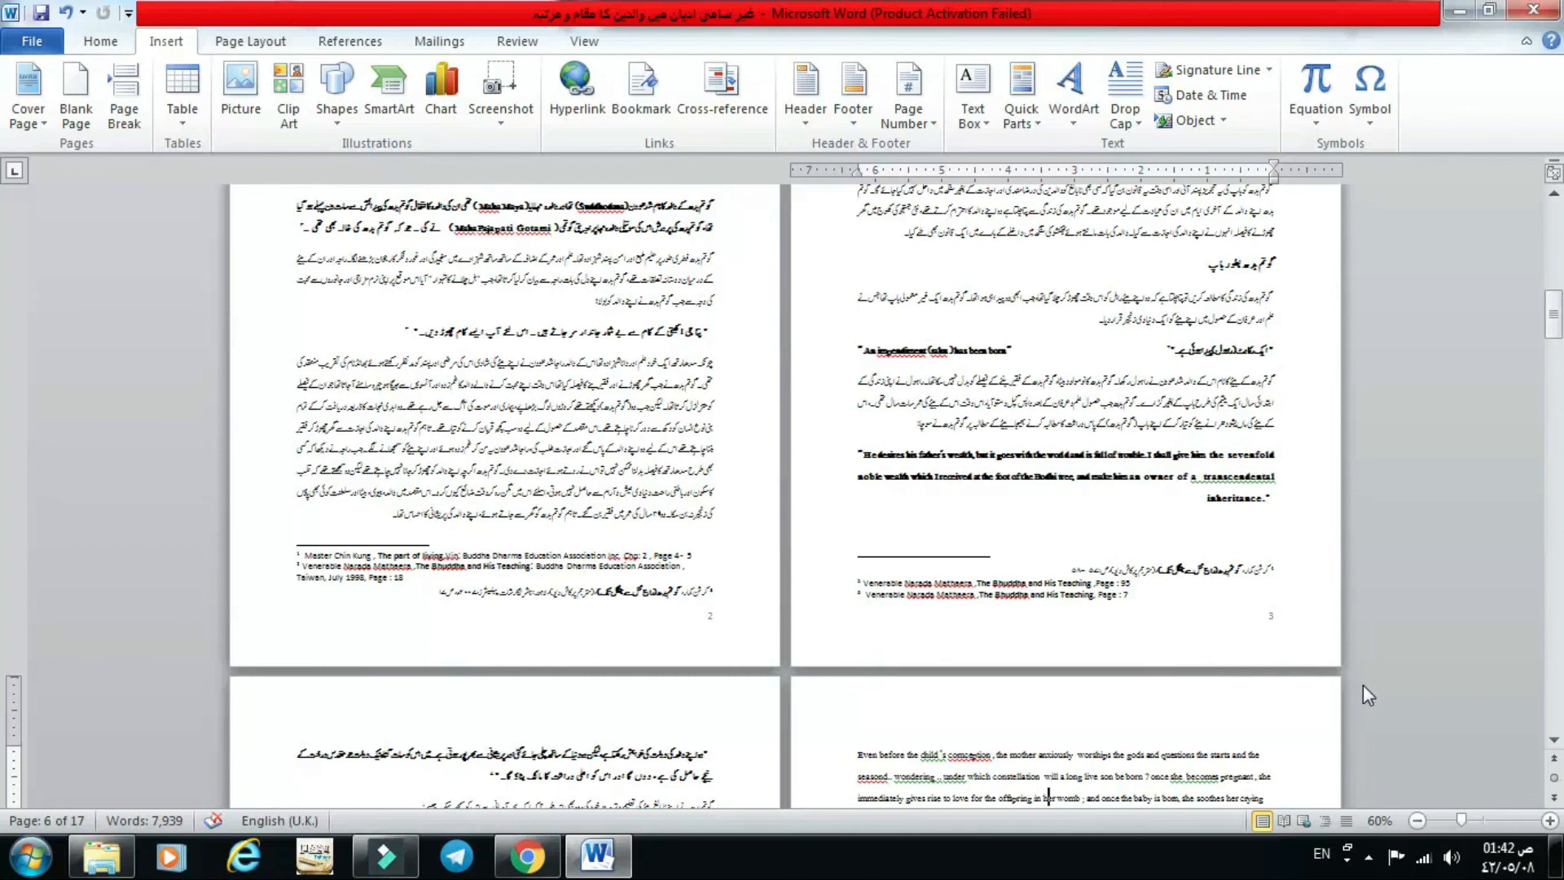
scroll(1365, 694, up, 15)
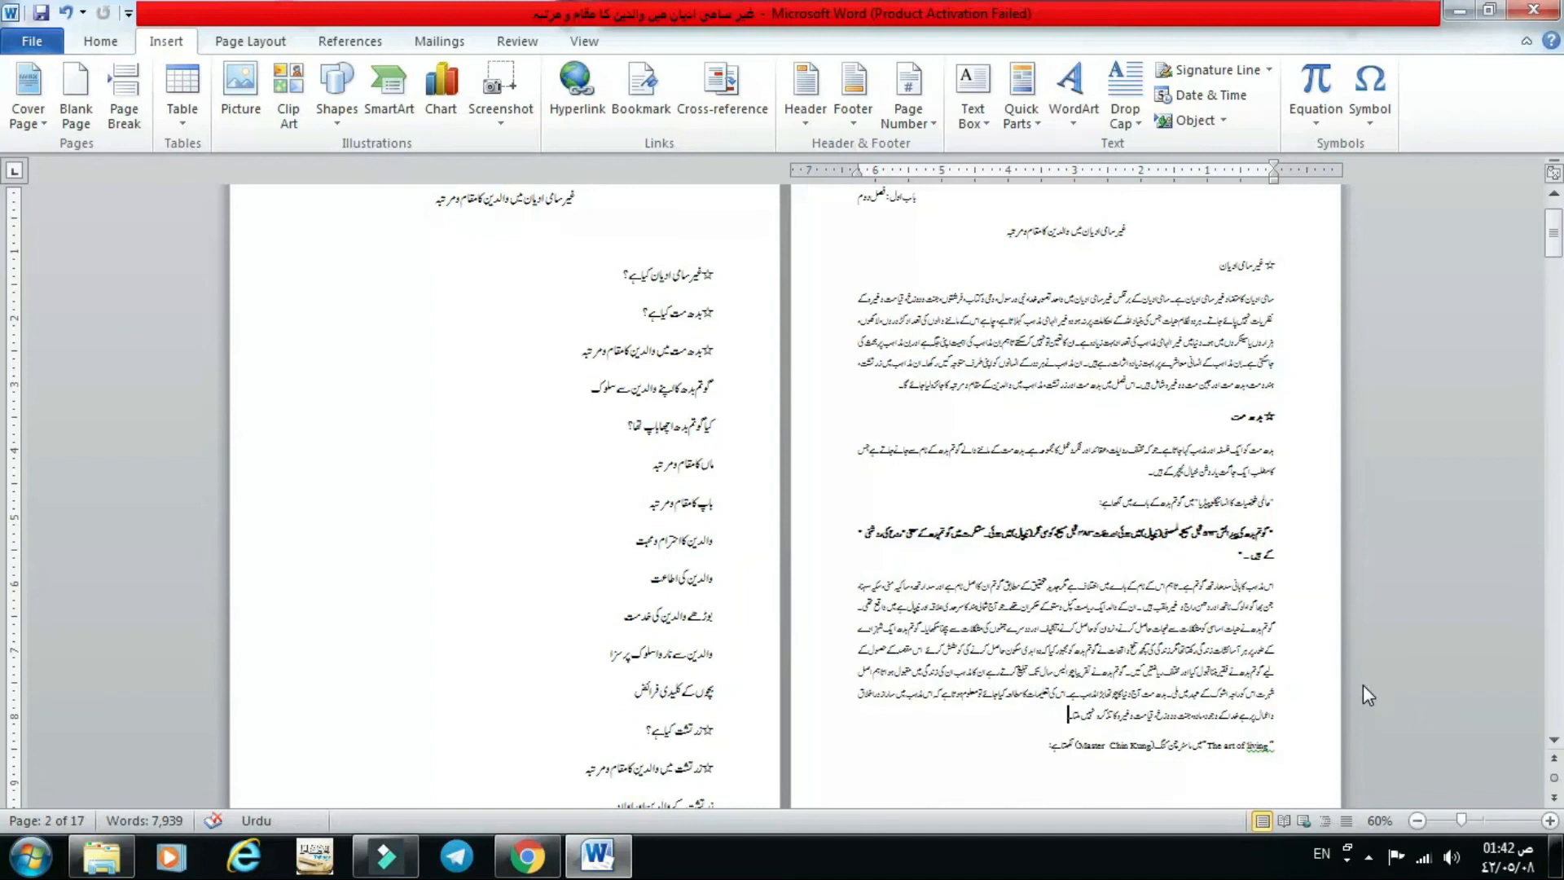
scroll(1362, 686, down, 3)
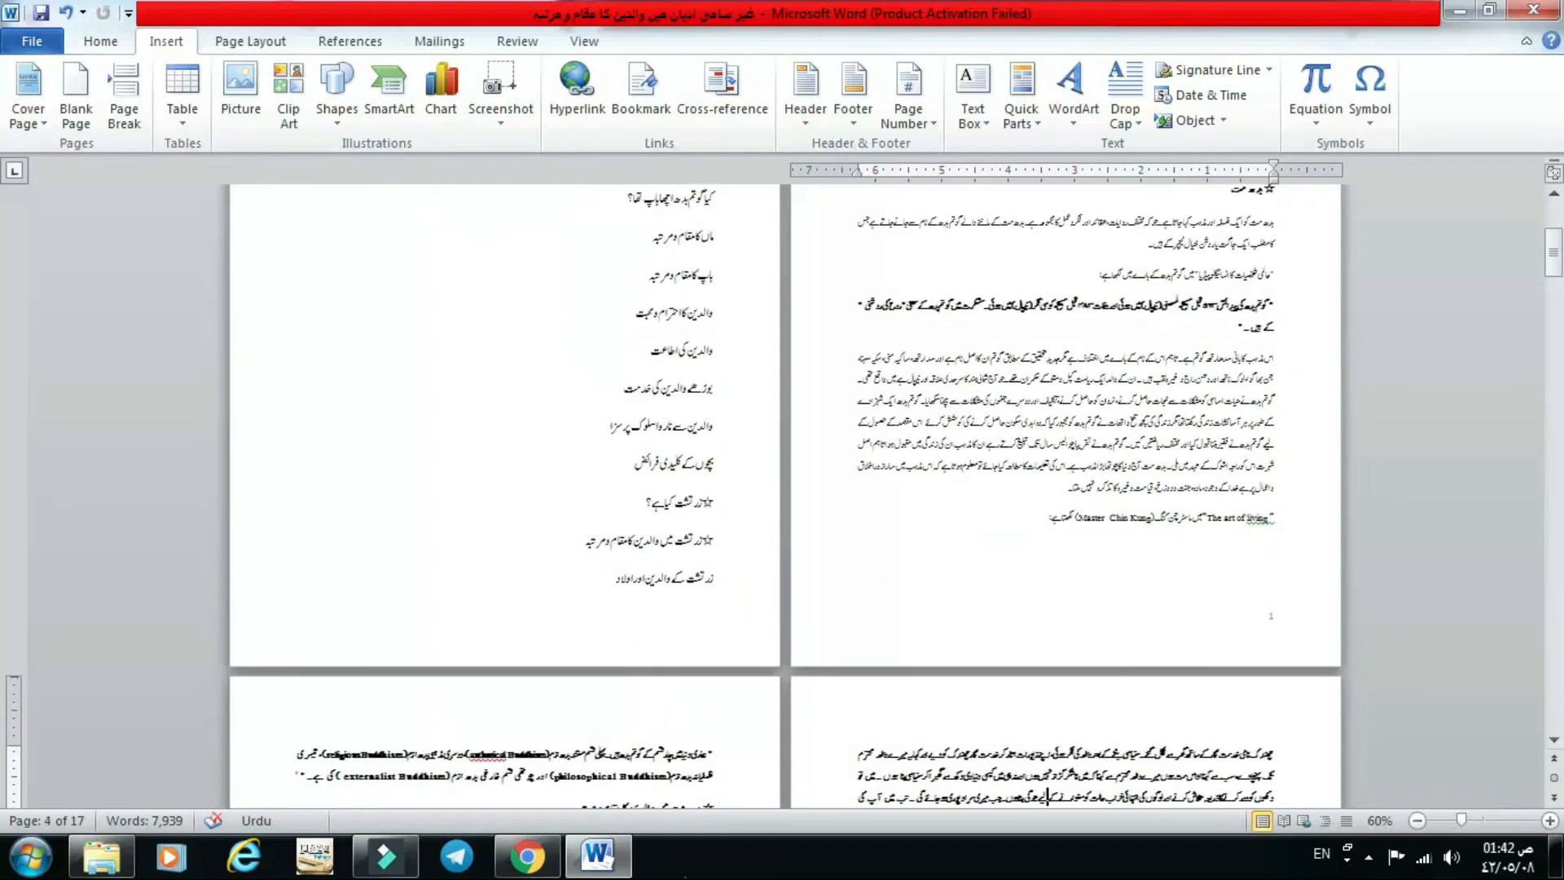